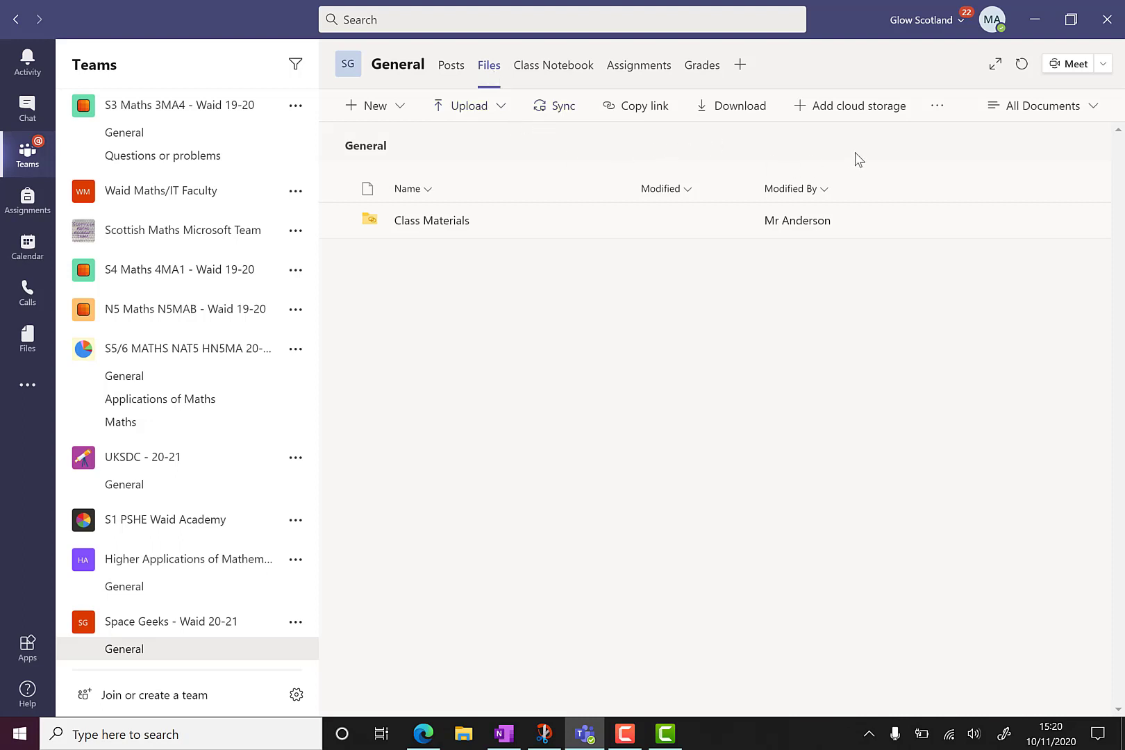
# Step: Open the General channel's files in SharePoint and go to the Space Geeks site's contents
pyautogui.click(937, 107)
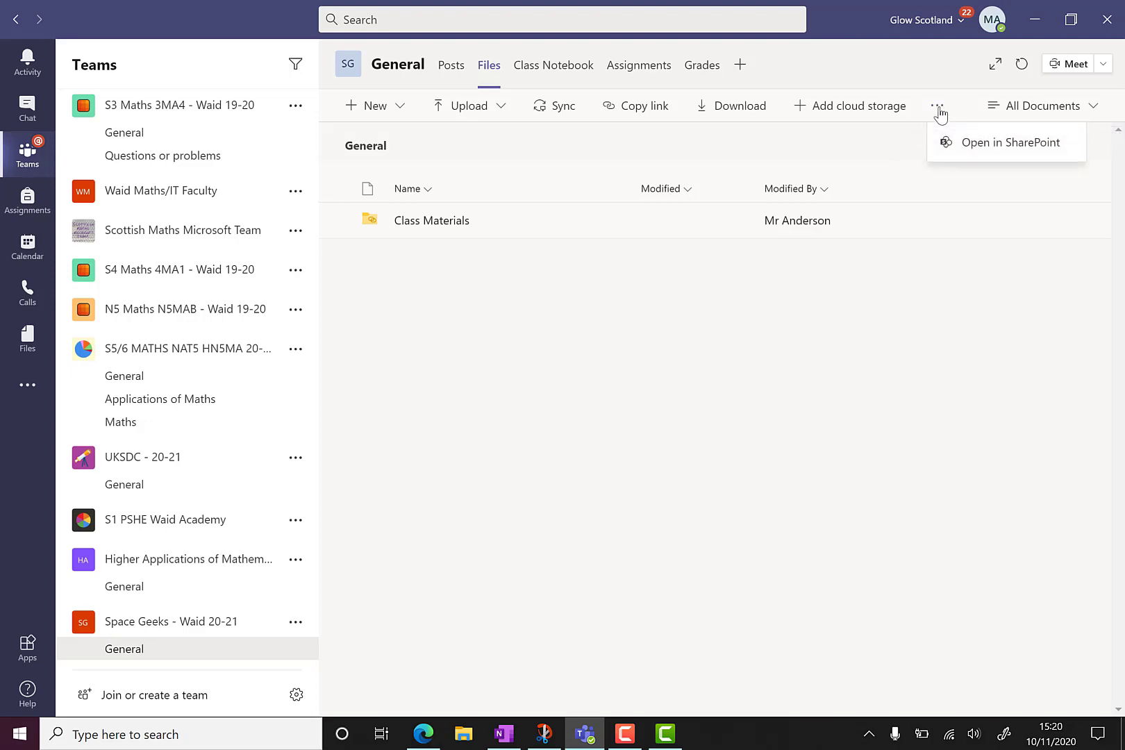
pyautogui.click(979, 144)
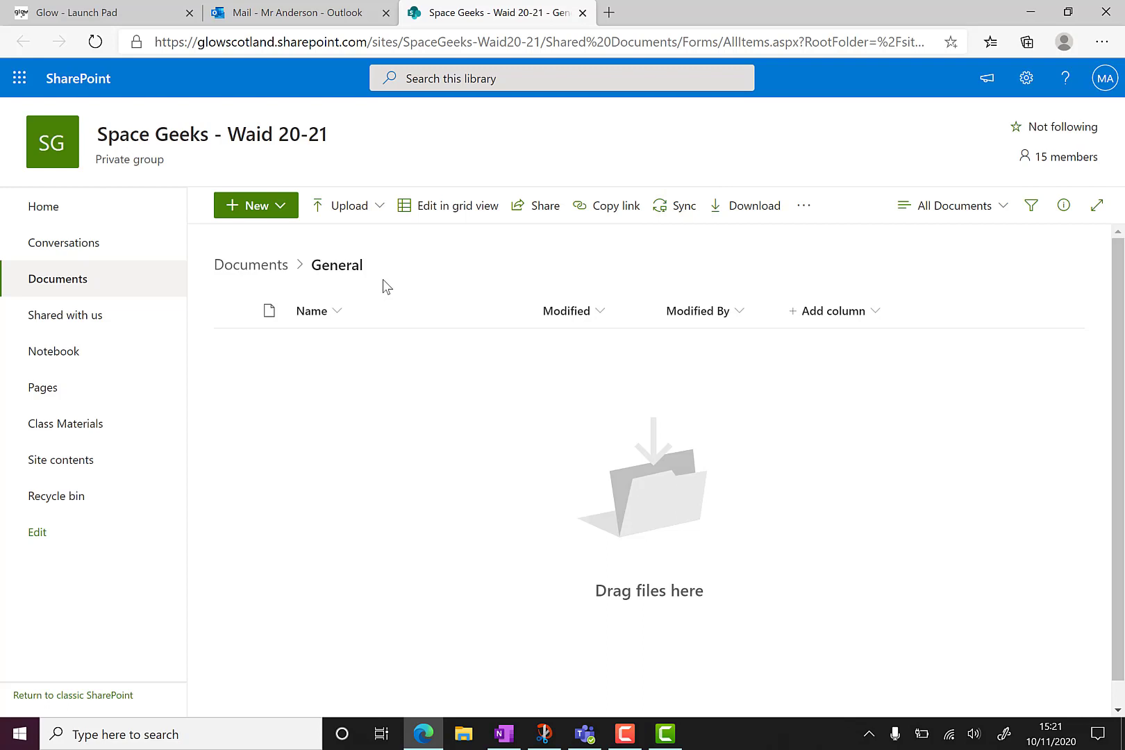
pyautogui.click(267, 206)
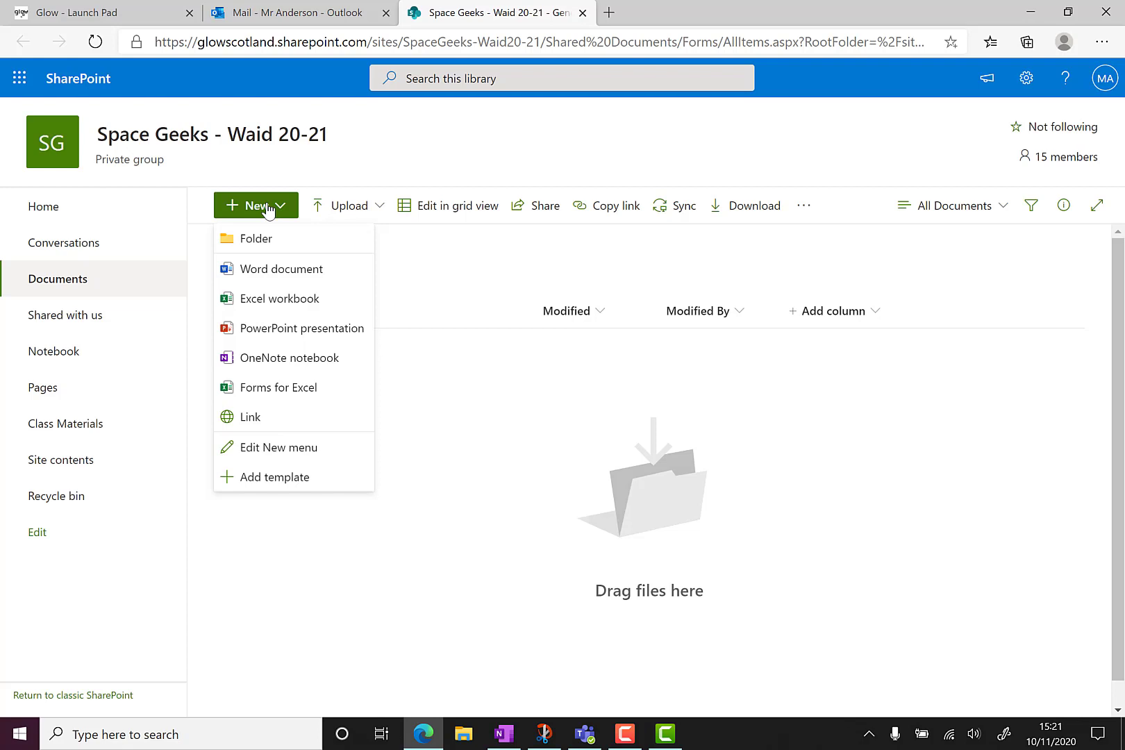
pyautogui.click(268, 206)
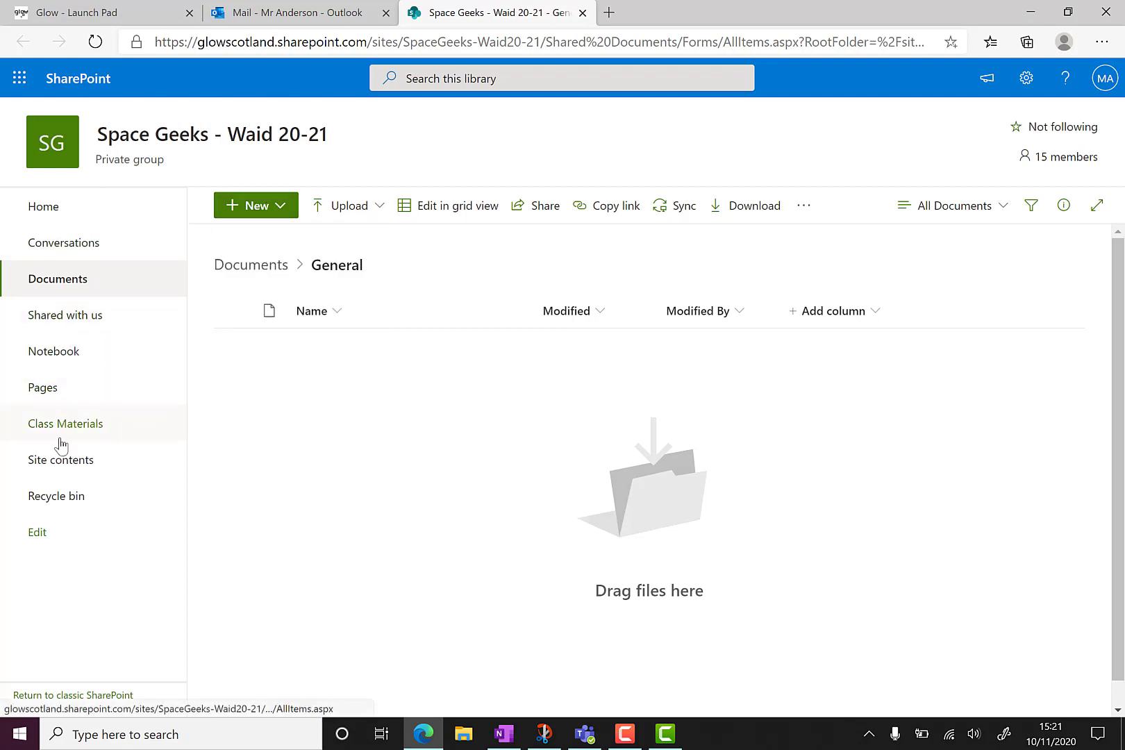
pyautogui.click(60, 462)
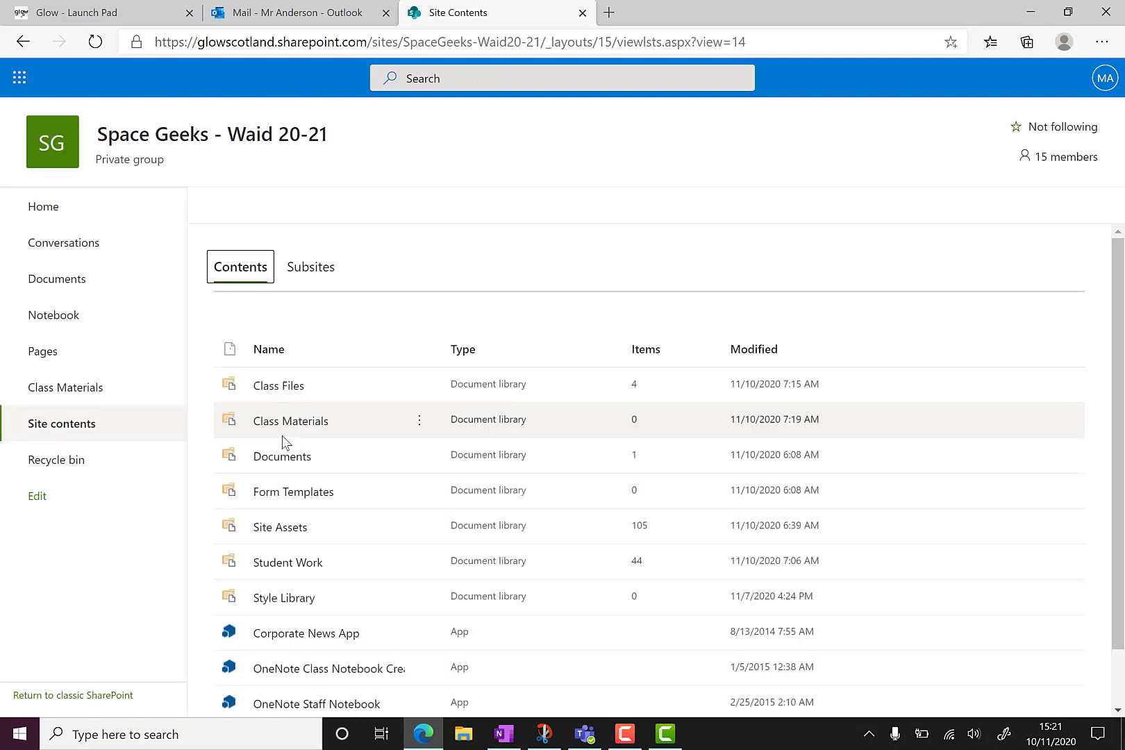
pyautogui.scroll(-1, 360, 441)
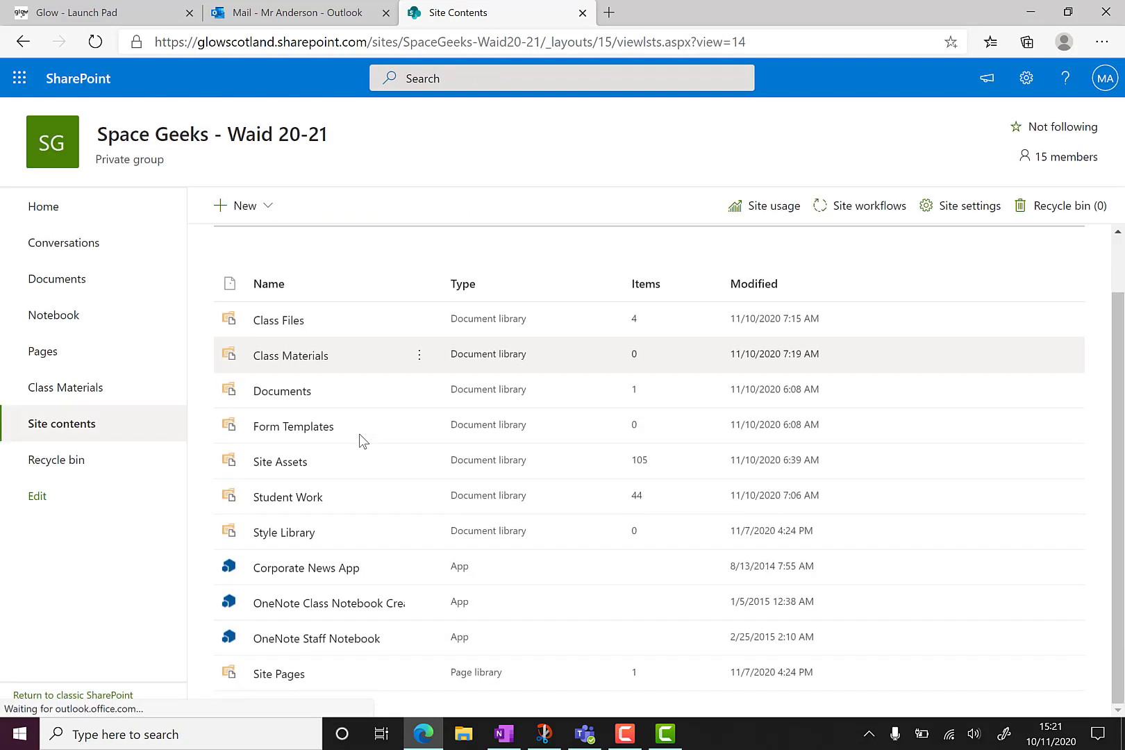
pyautogui.scroll(1, 360, 441)
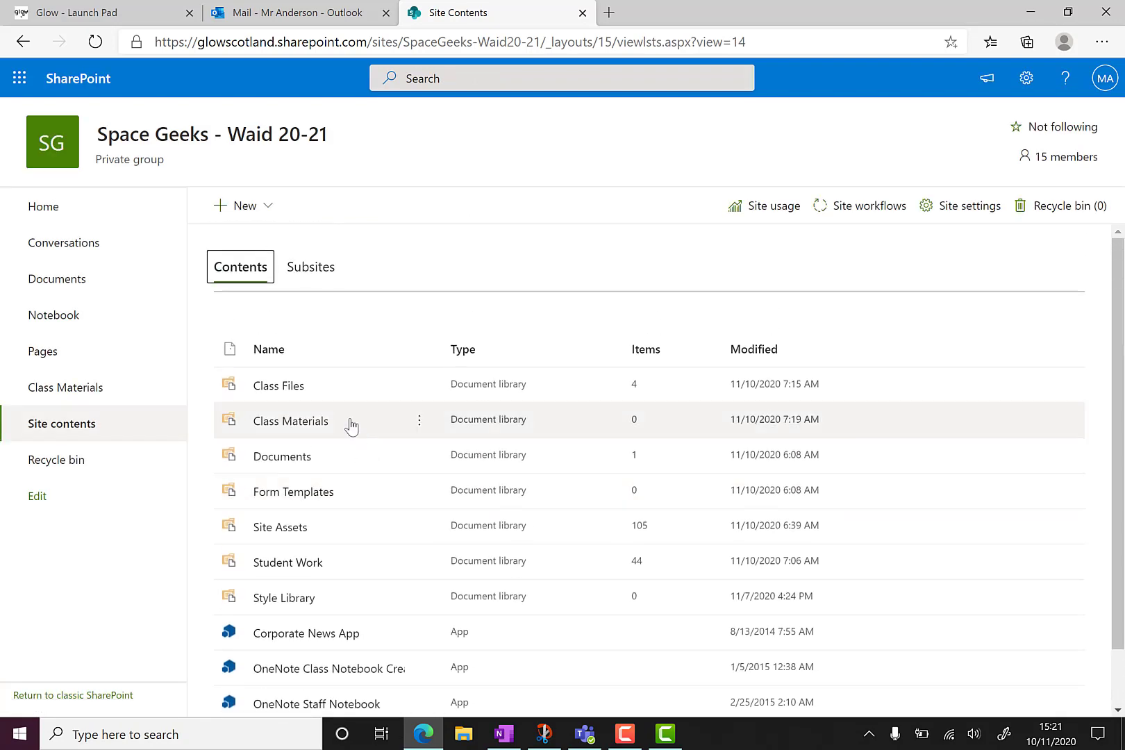
# Step: Start adding a new app to the site and search the available apps for "cal"
pyautogui.click(269, 205)
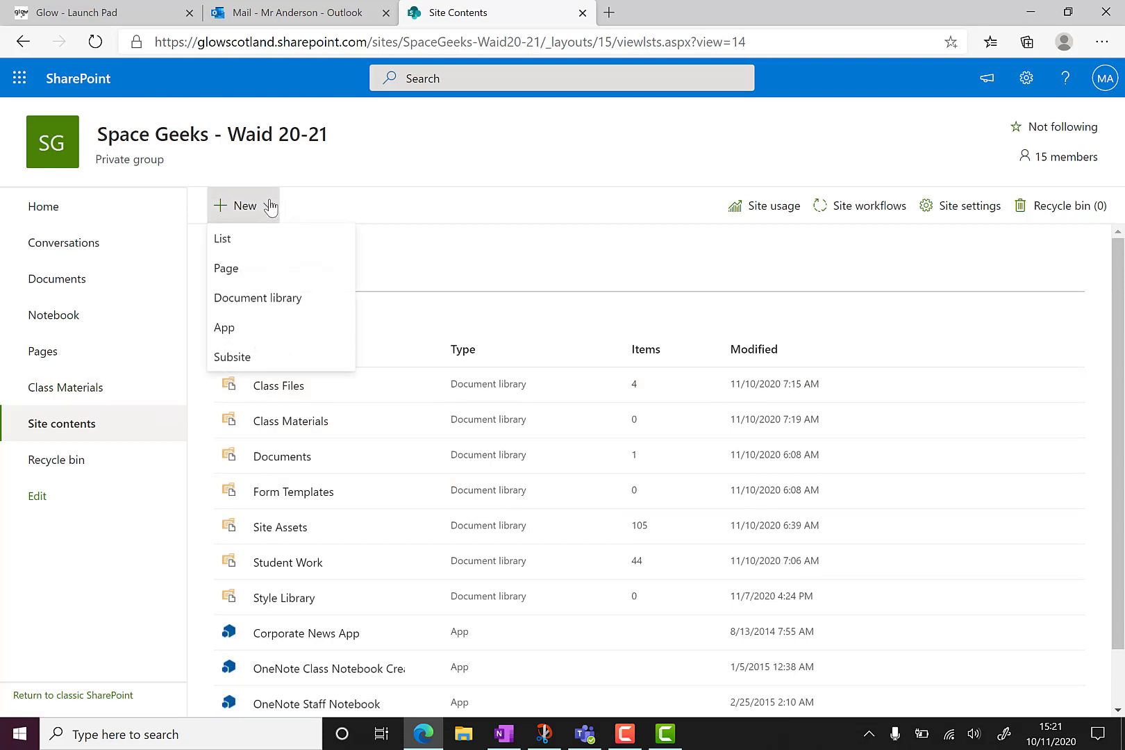
pyautogui.click(233, 334)
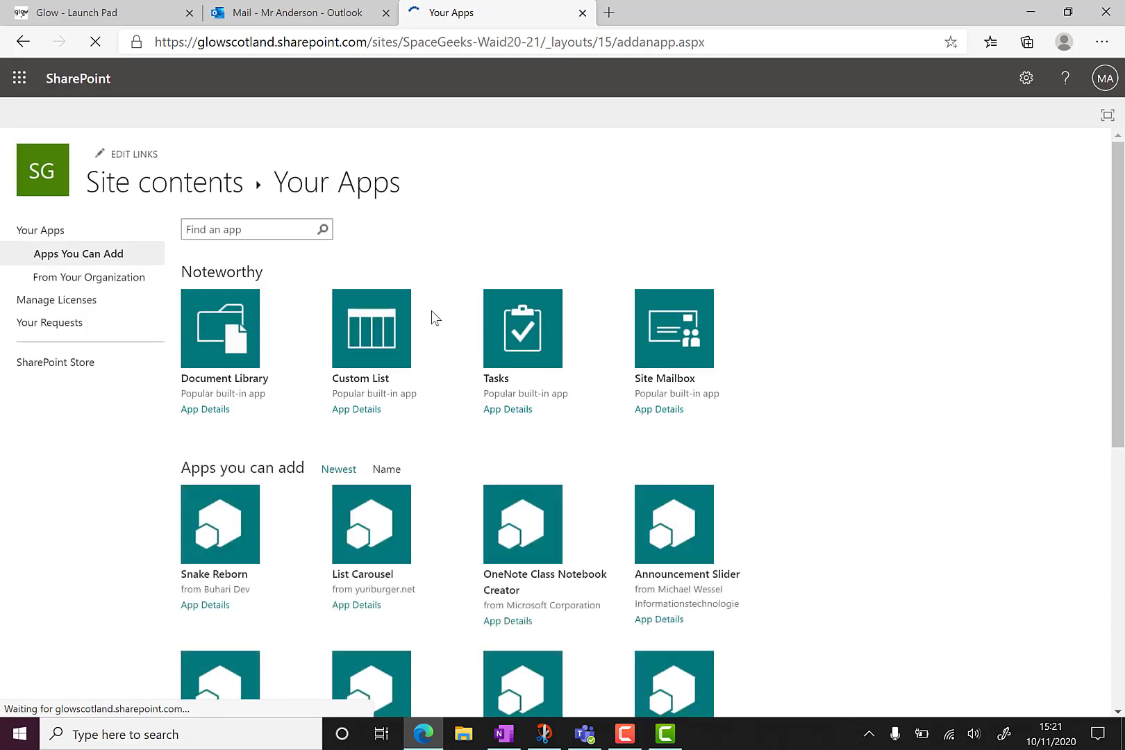
pyautogui.click(258, 233)
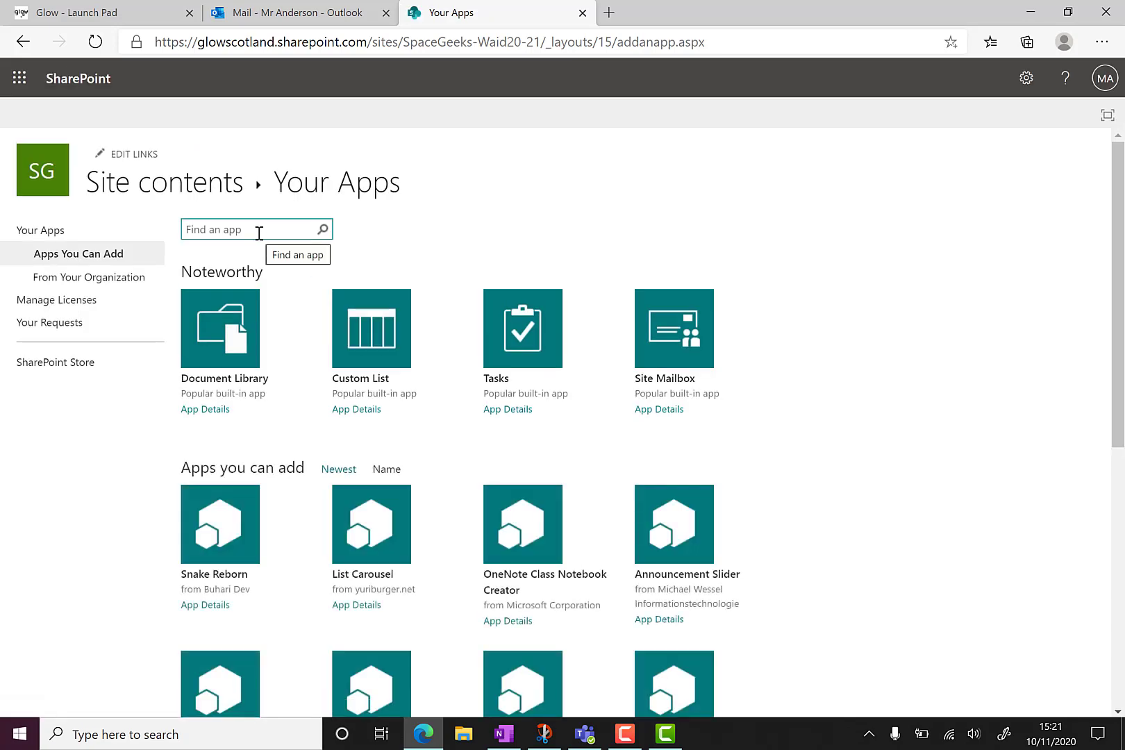
pyautogui.scroll(-7, 437, 261)
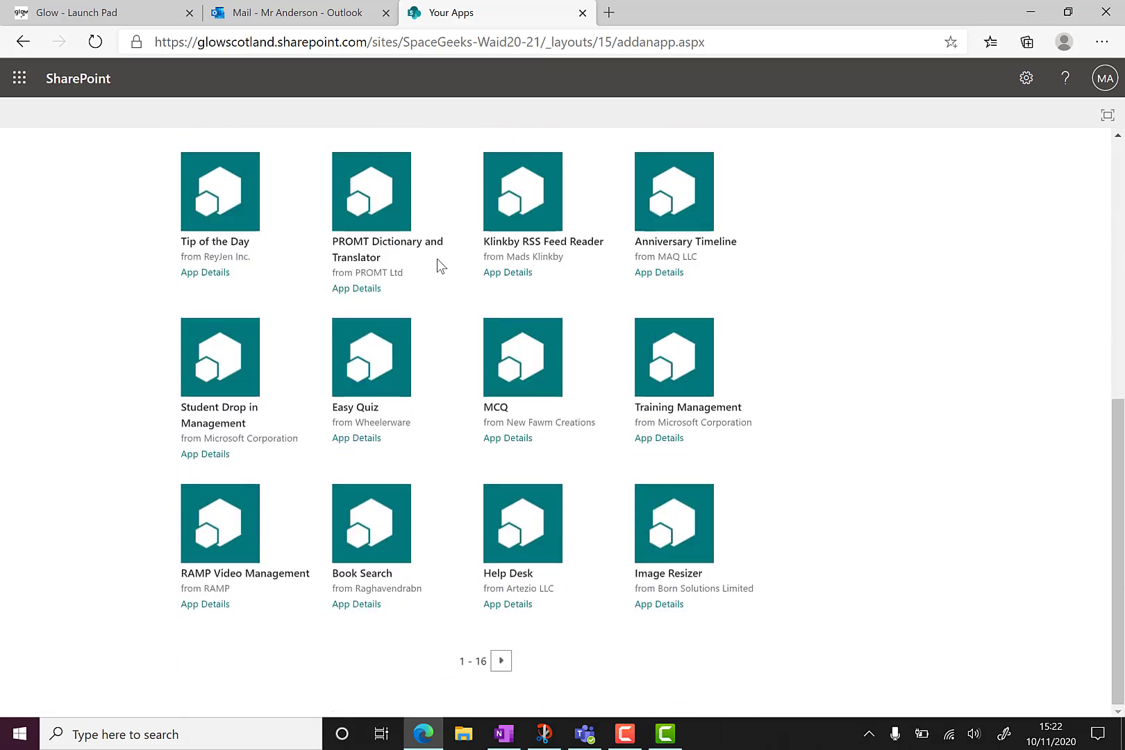
pyautogui.scroll(5, 437, 261)
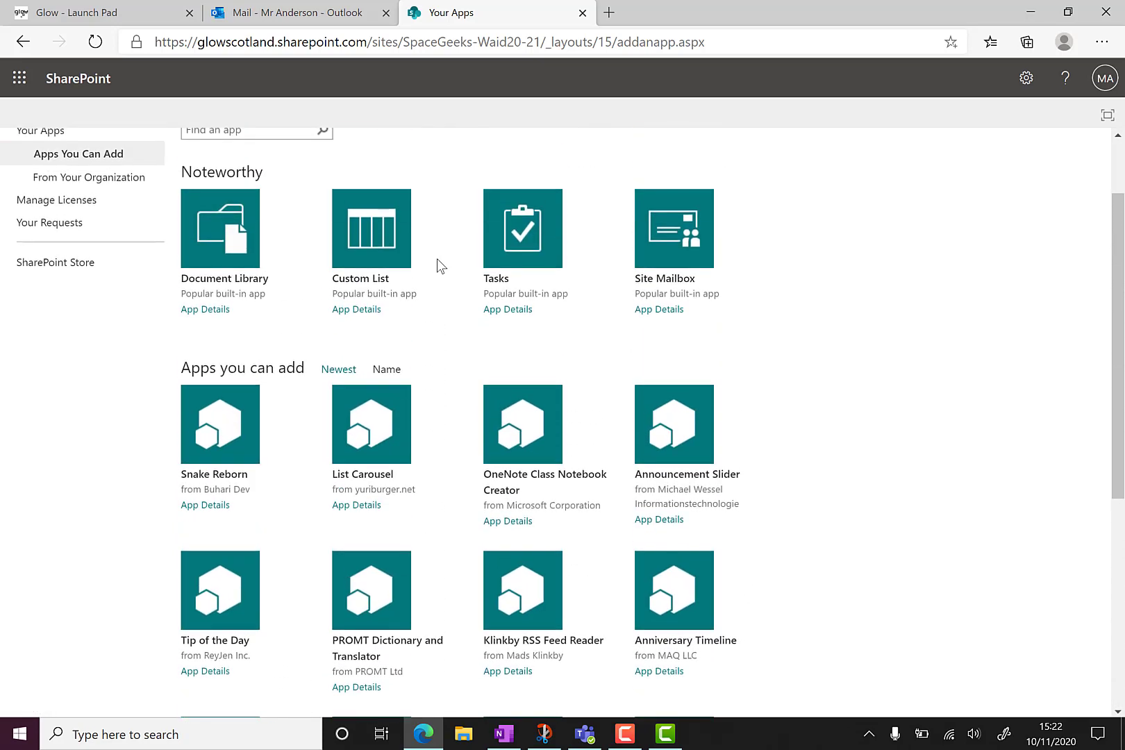
pyautogui.scroll(1, 436, 259)
pyautogui.click(259, 197)
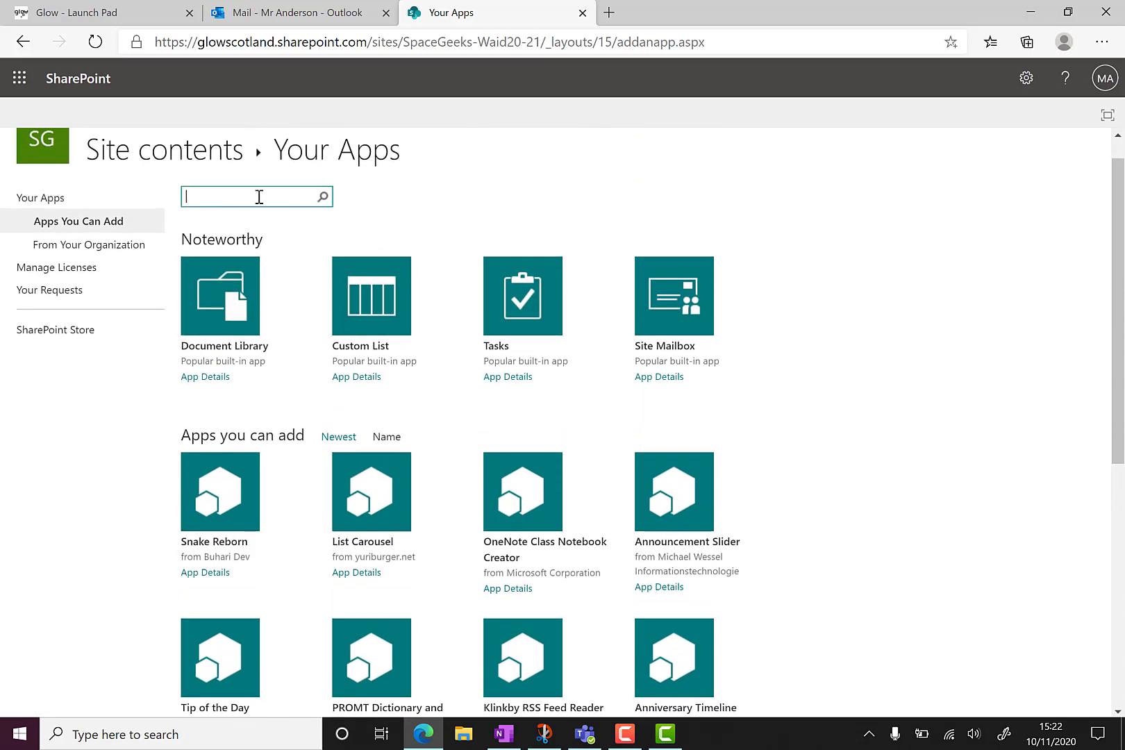
pyautogui.write('cal')
pyautogui.press('Return')
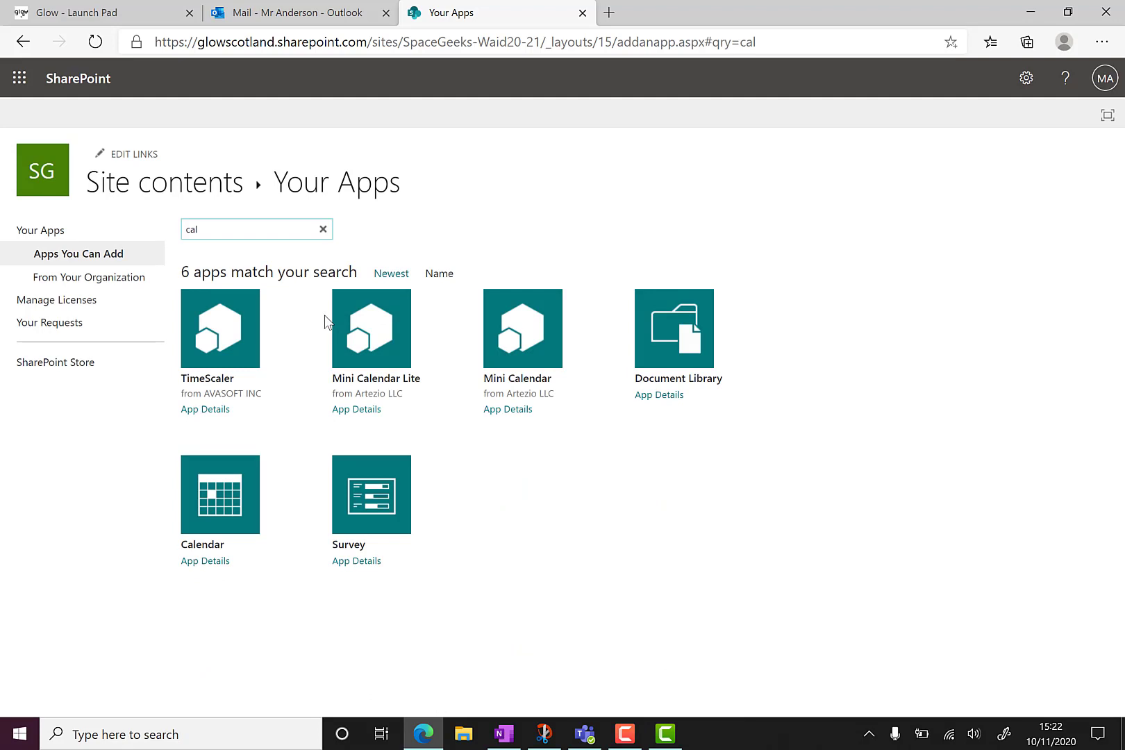
# Step: Add the Calendar app to the site with the name "Class schedule"
pyautogui.click(229, 504)
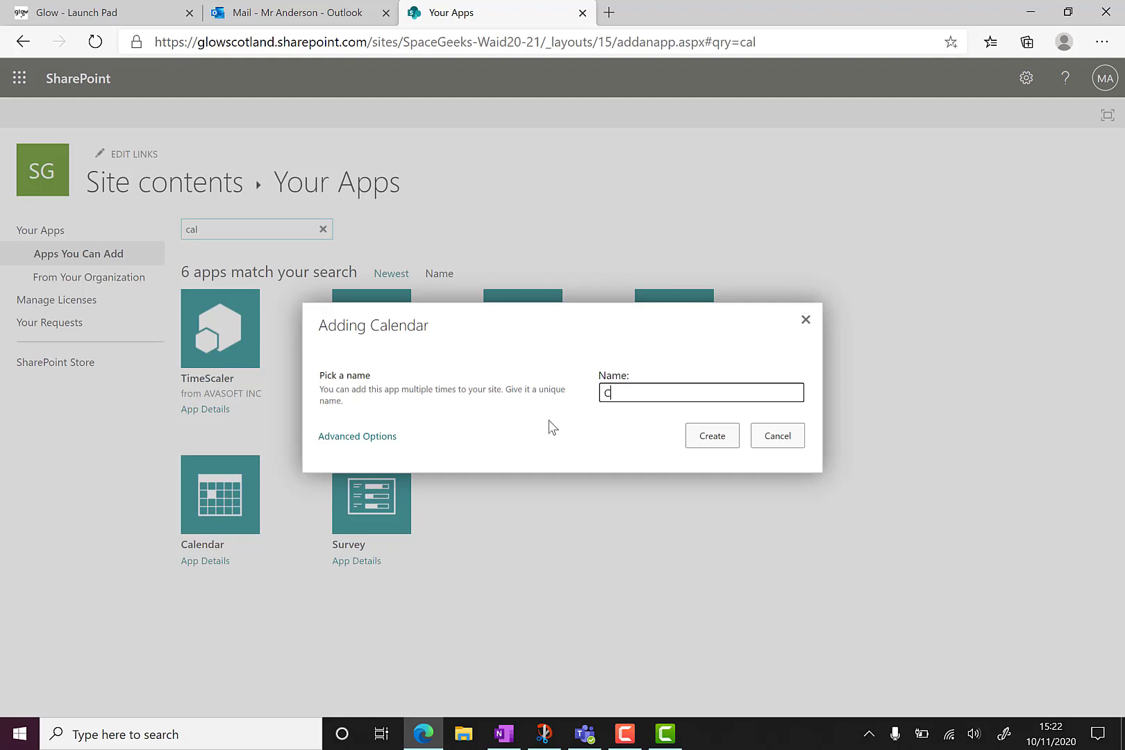
pyautogui.write('Class schedule')
pyautogui.click(713, 438)
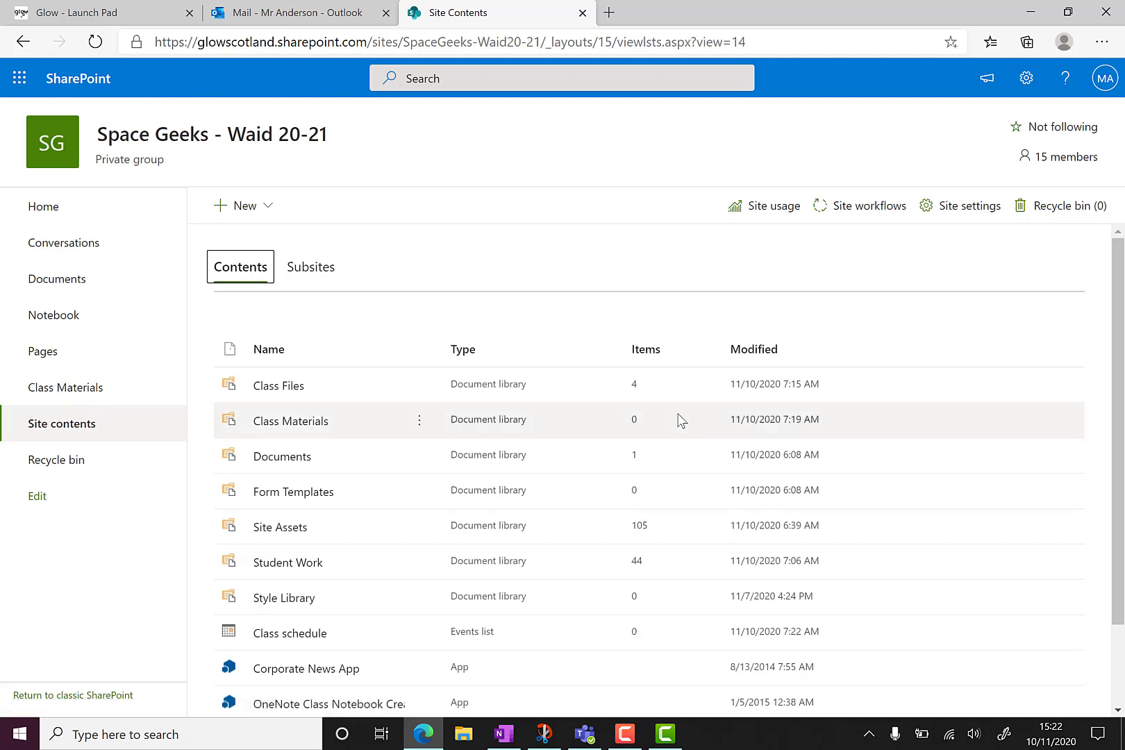
# Step: Open the Class schedule calendar and look through its event and calendar commands
pyautogui.click(289, 633)
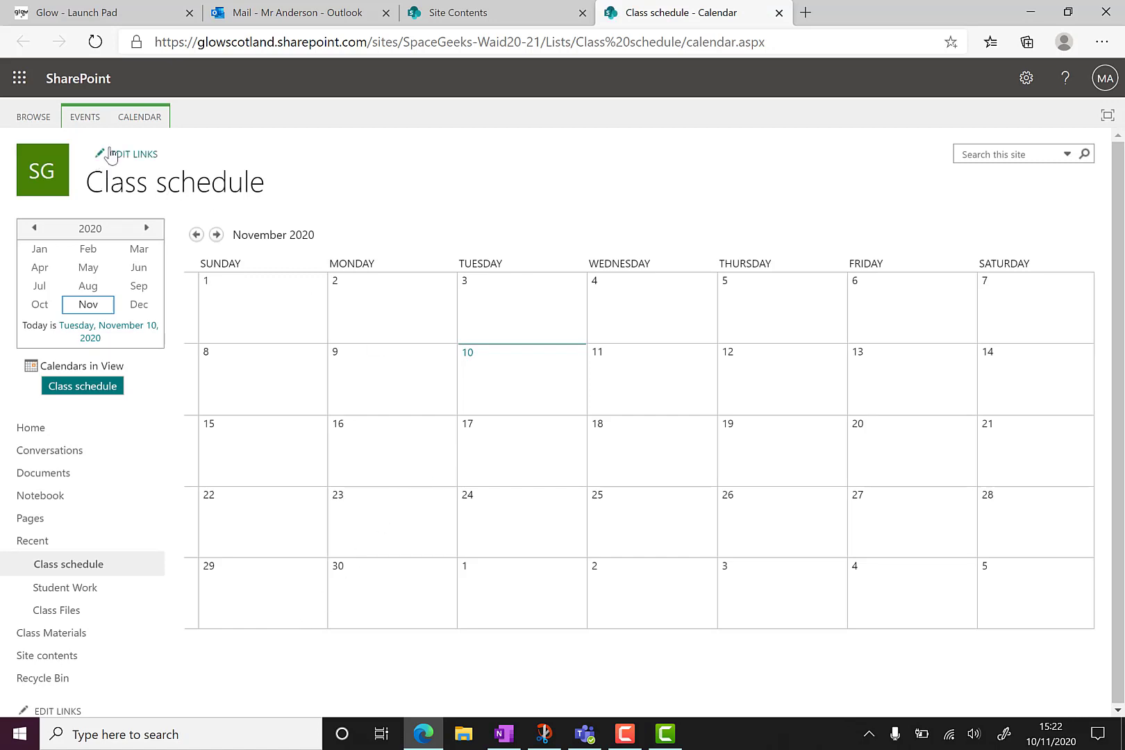
pyautogui.click(98, 121)
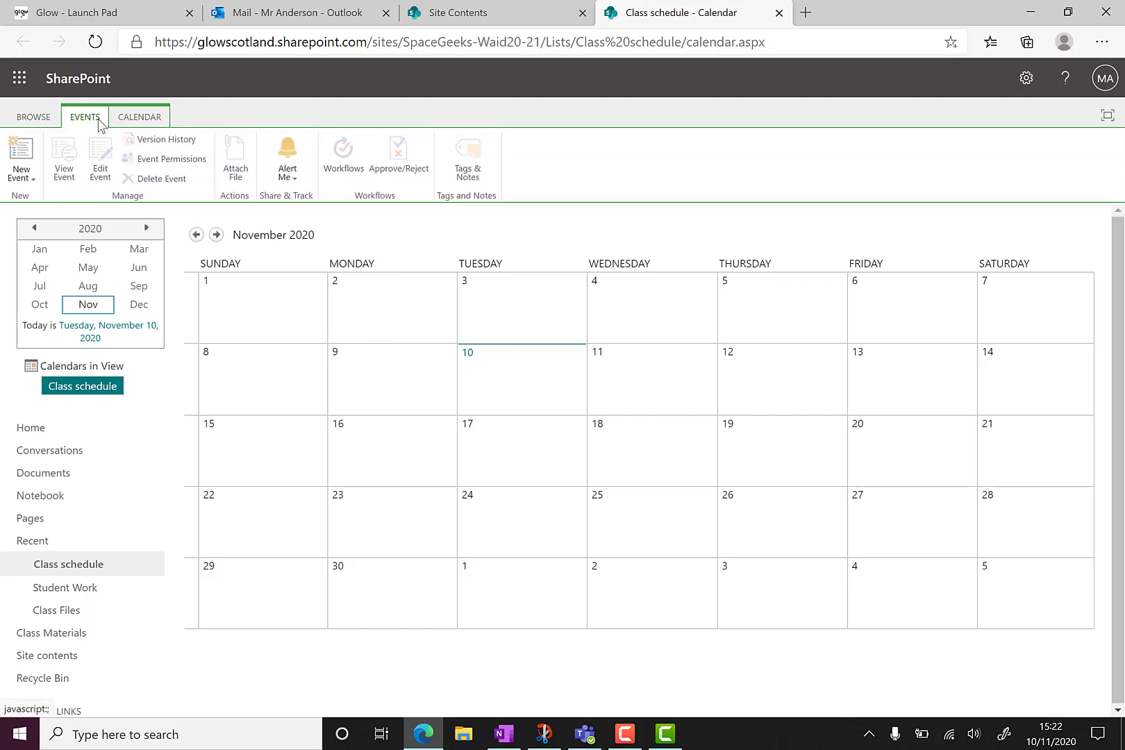
pyautogui.click(134, 119)
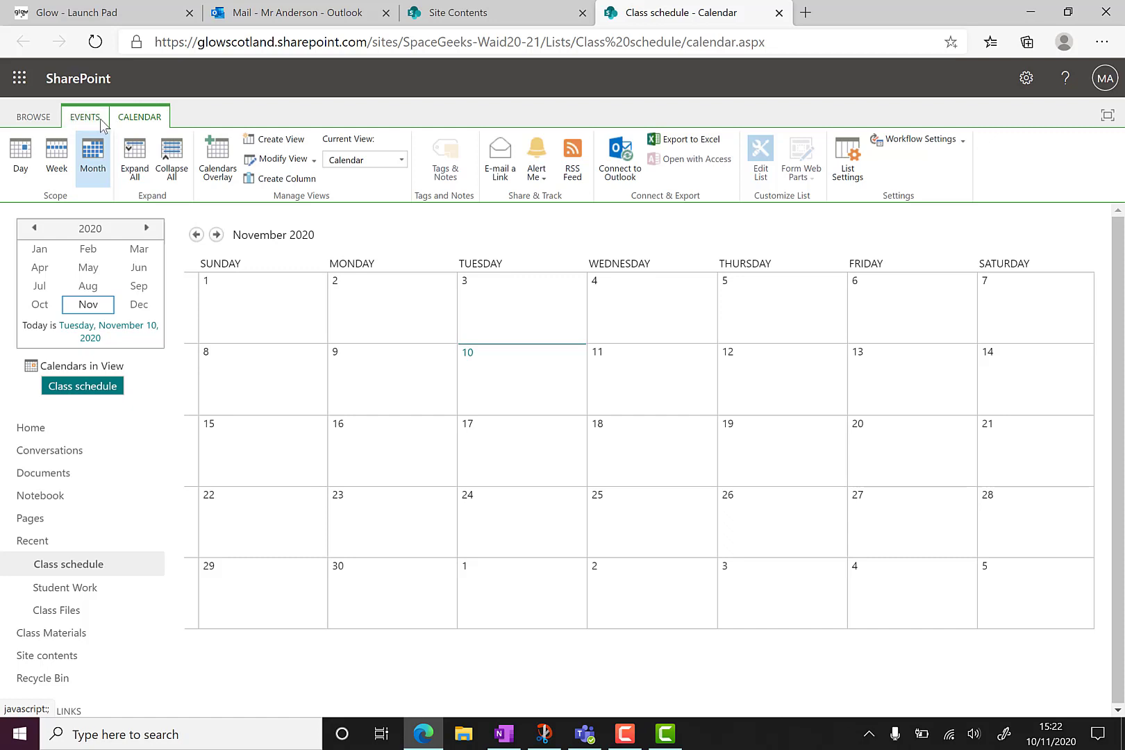
pyautogui.click(100, 123)
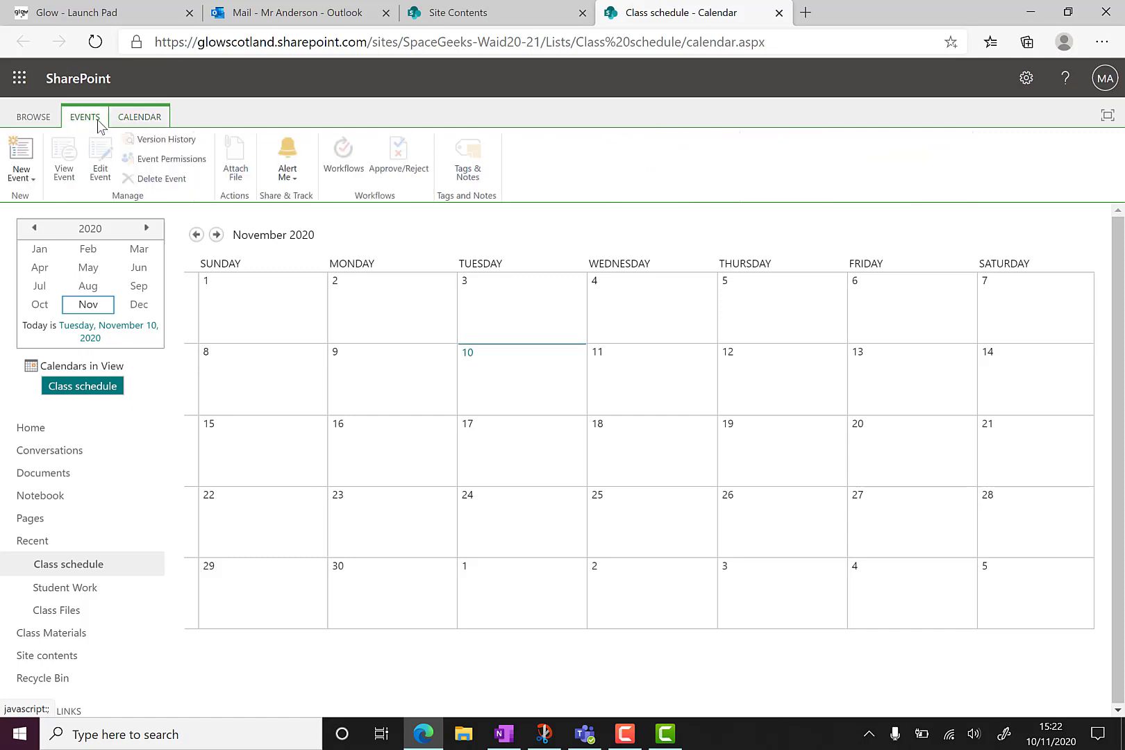
pyautogui.click(45, 122)
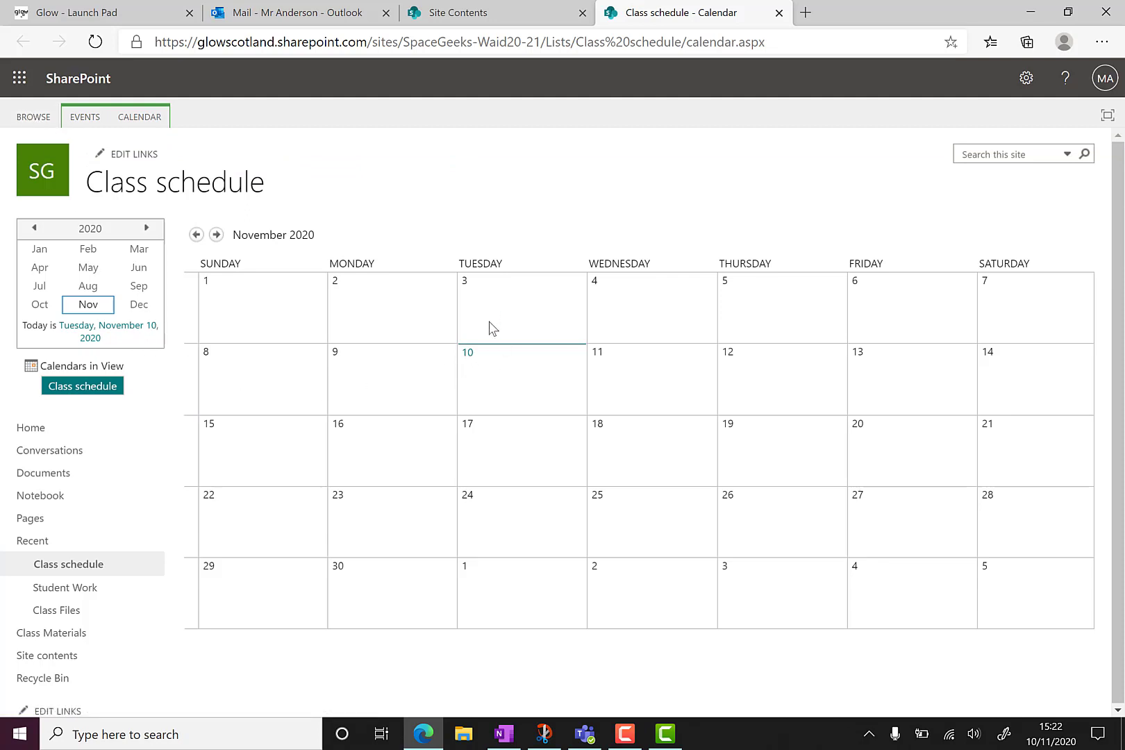
# Step: Create a new calendar item on 11 November 2020 and title it "The first thing"
pyautogui.moveTo(625, 378)
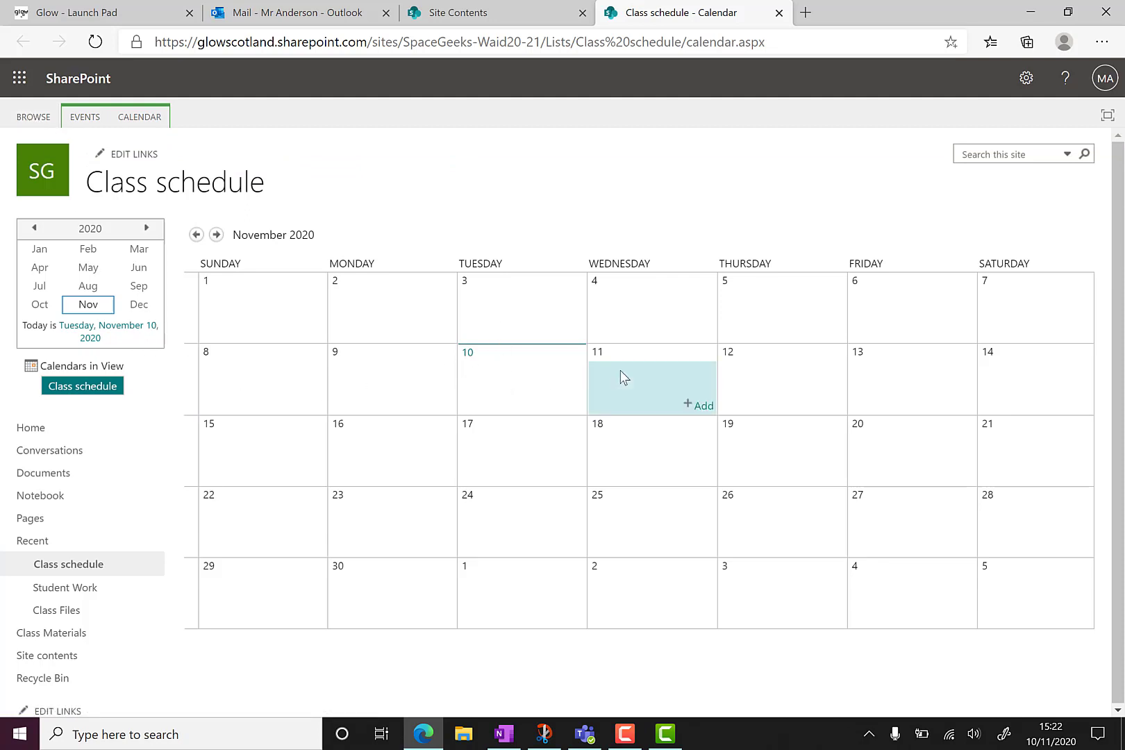
pyautogui.doubleClick(680, 399)
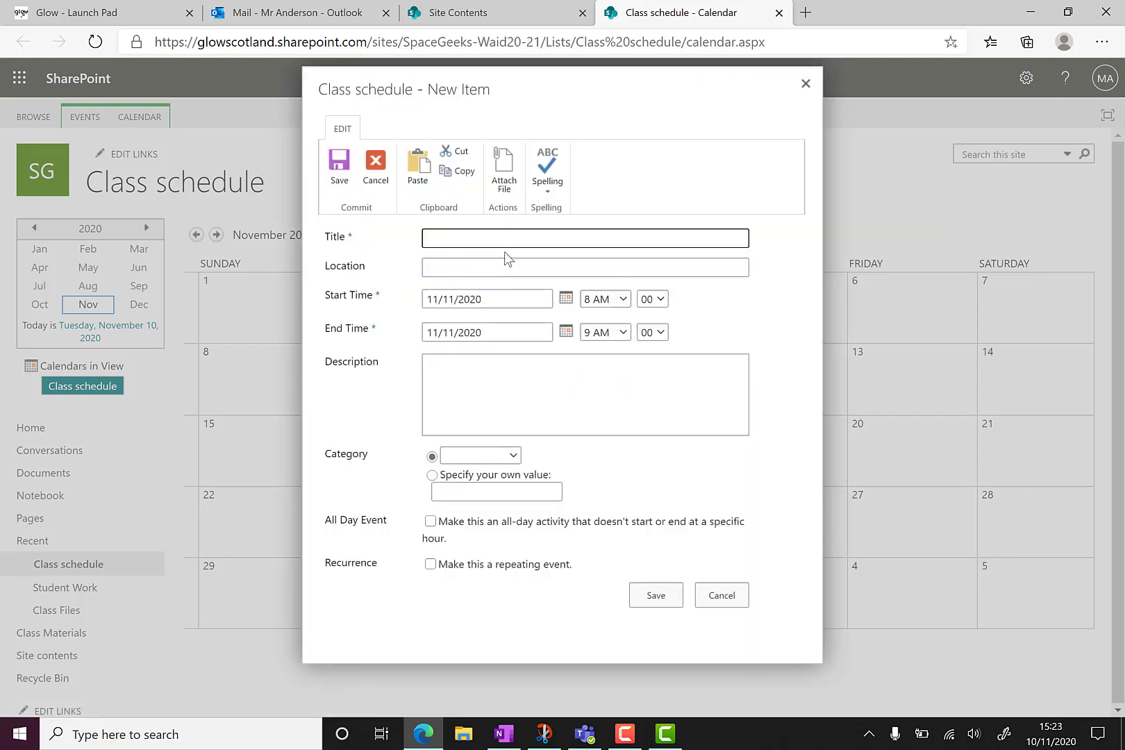
pyautogui.write('The first thing')
# Step: Start inserting a hyperlink in the new event's description
pyautogui.click(479, 395)
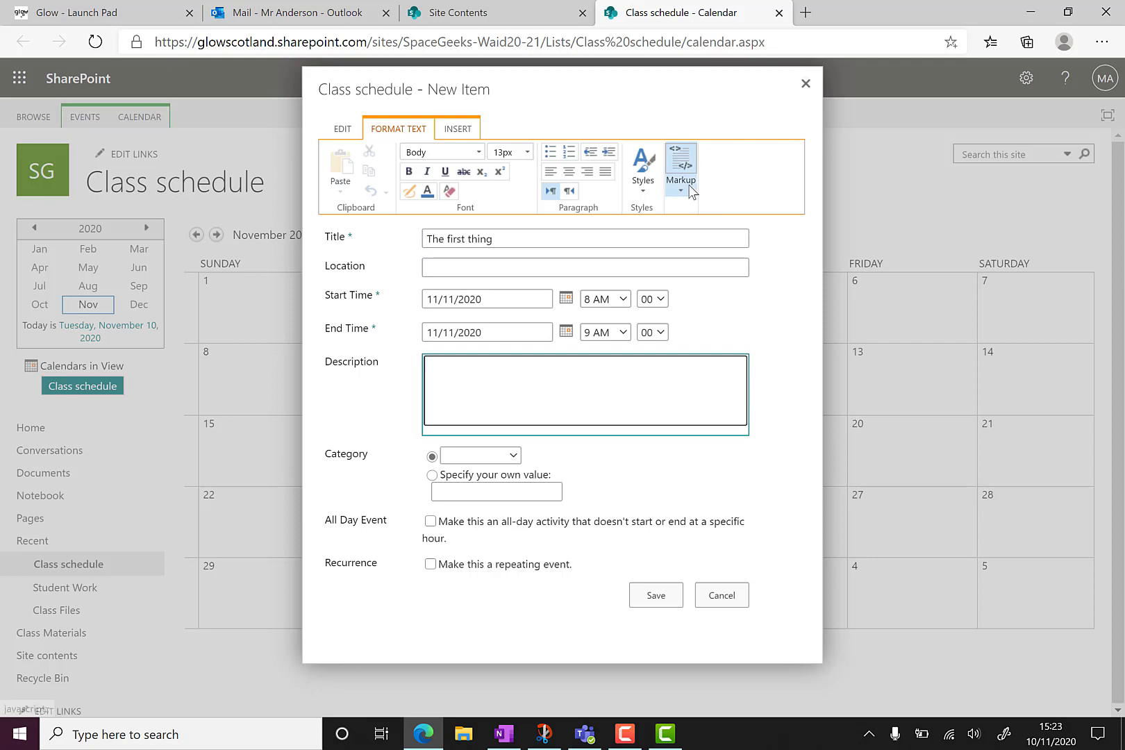
pyautogui.click(463, 131)
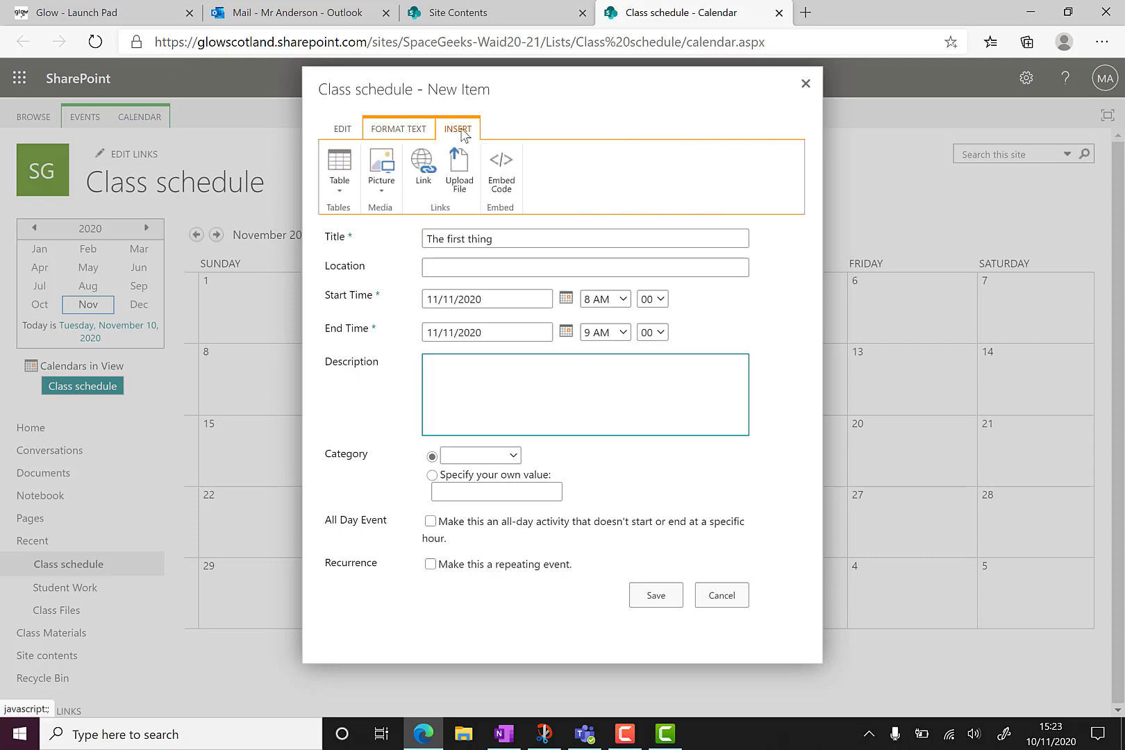
pyautogui.click(427, 170)
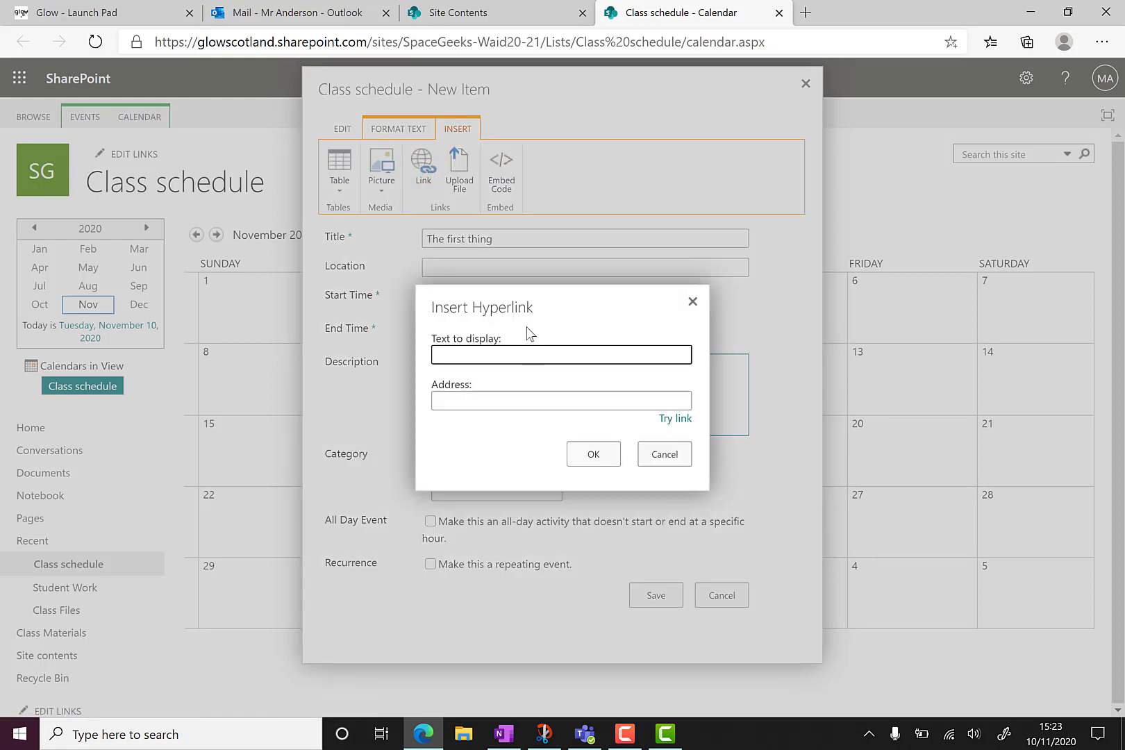
# Step: Switch to Teams and copy the link to the "Example of the first topic" page in Part 1 of the Class Notebook's Content Library
pyautogui.click(576, 733)
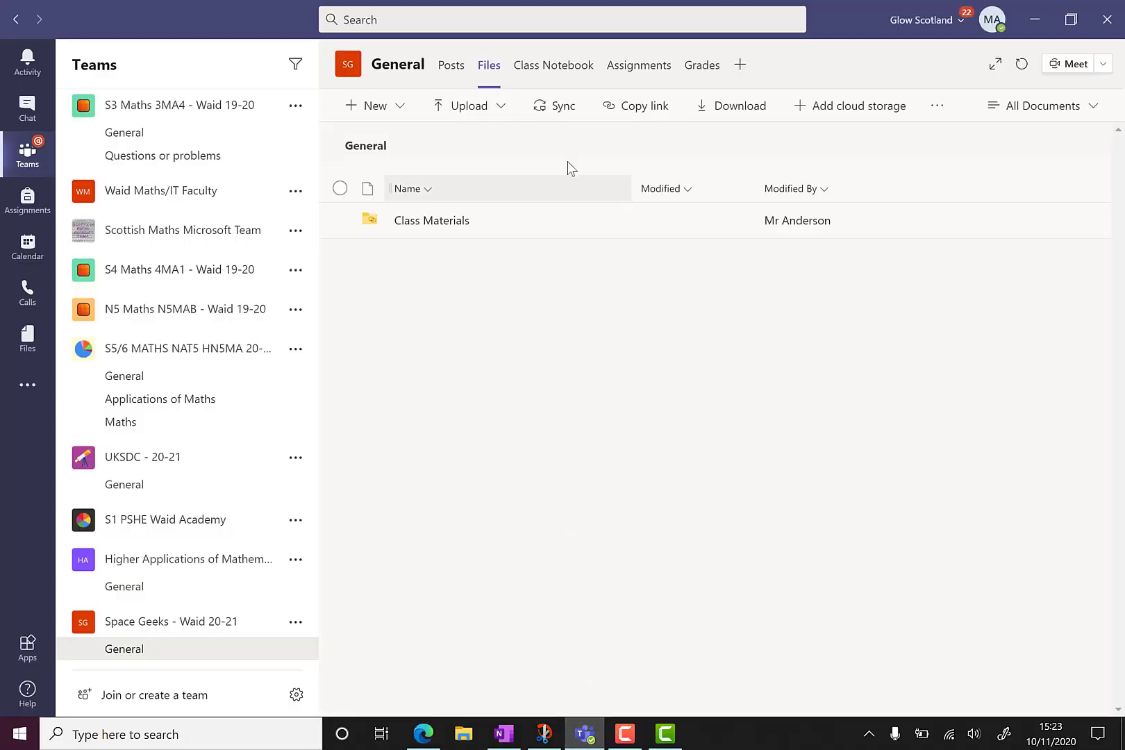
pyautogui.click(556, 65)
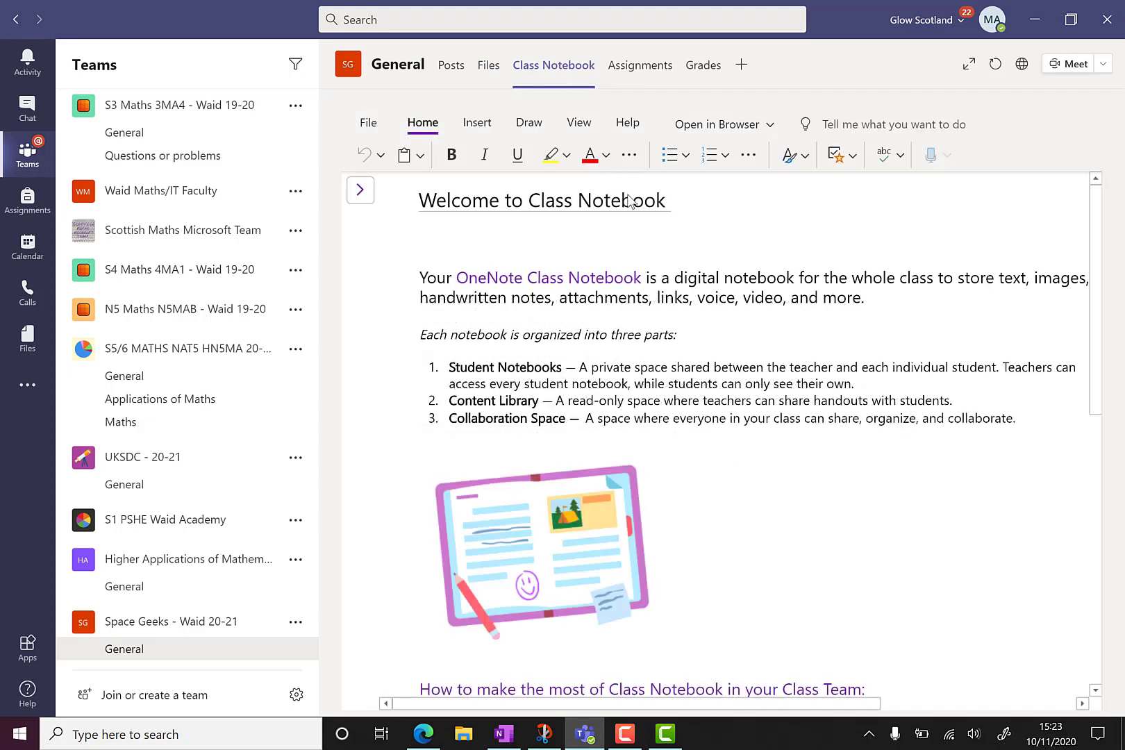
pyautogui.click(361, 190)
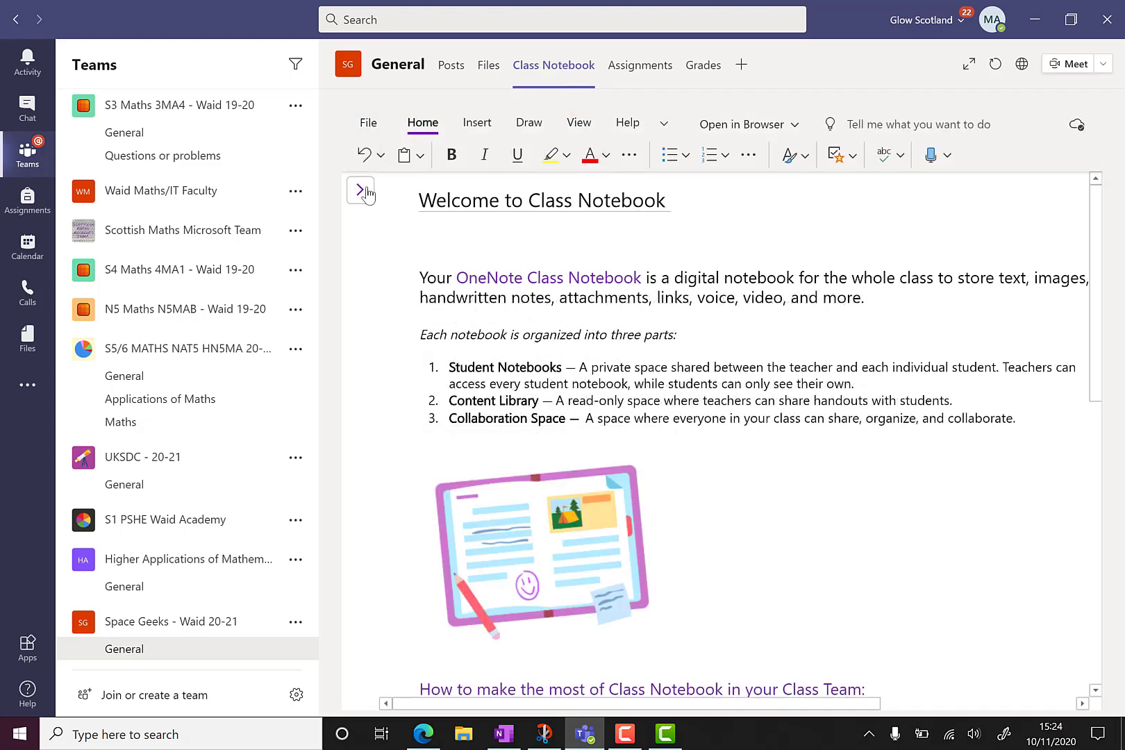
pyautogui.click(377, 278)
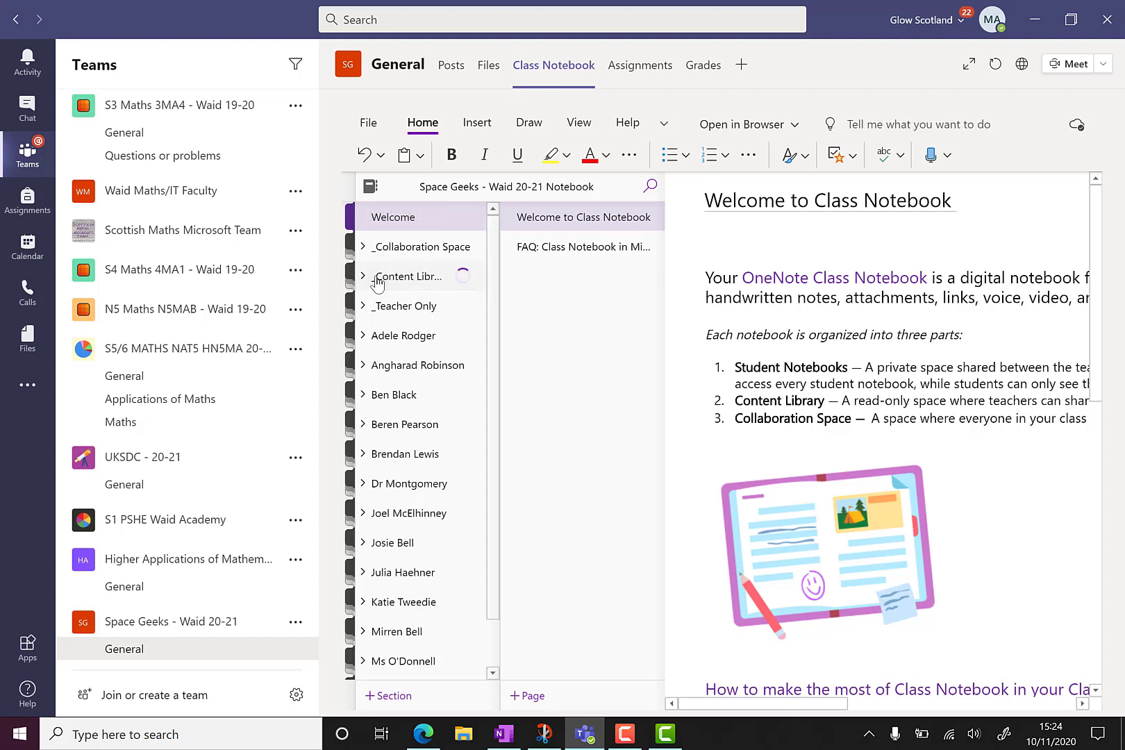
pyautogui.click(391, 306)
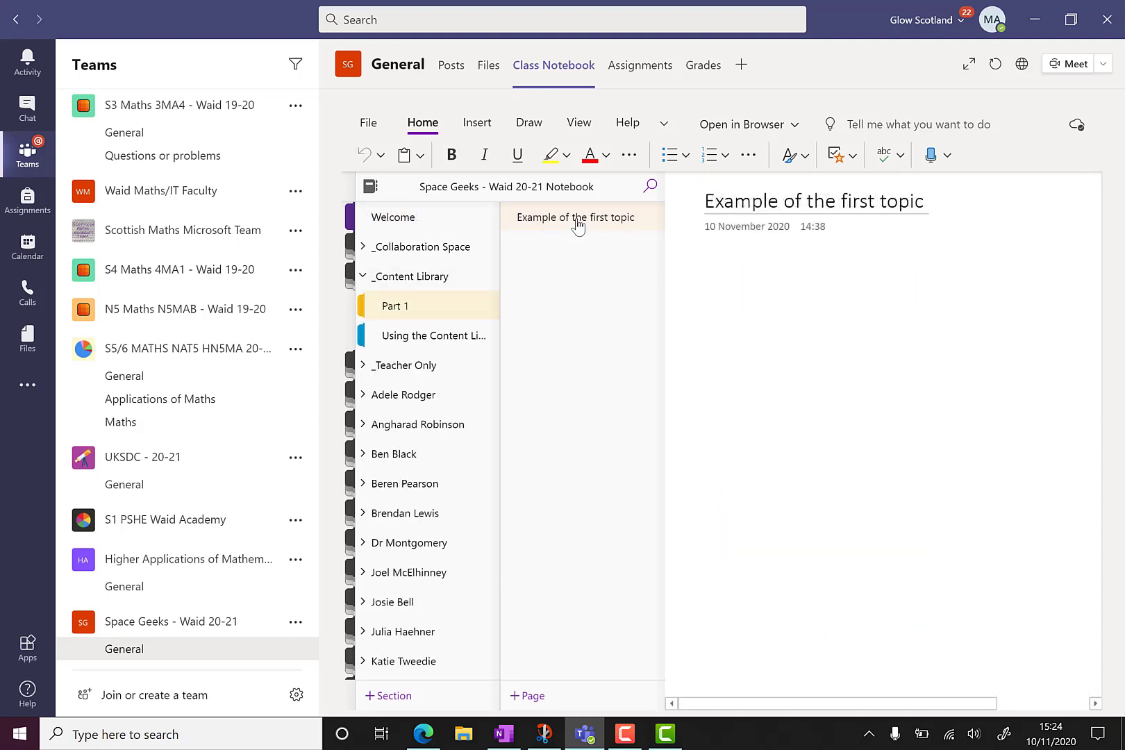
pyautogui.rightClick(577, 223)
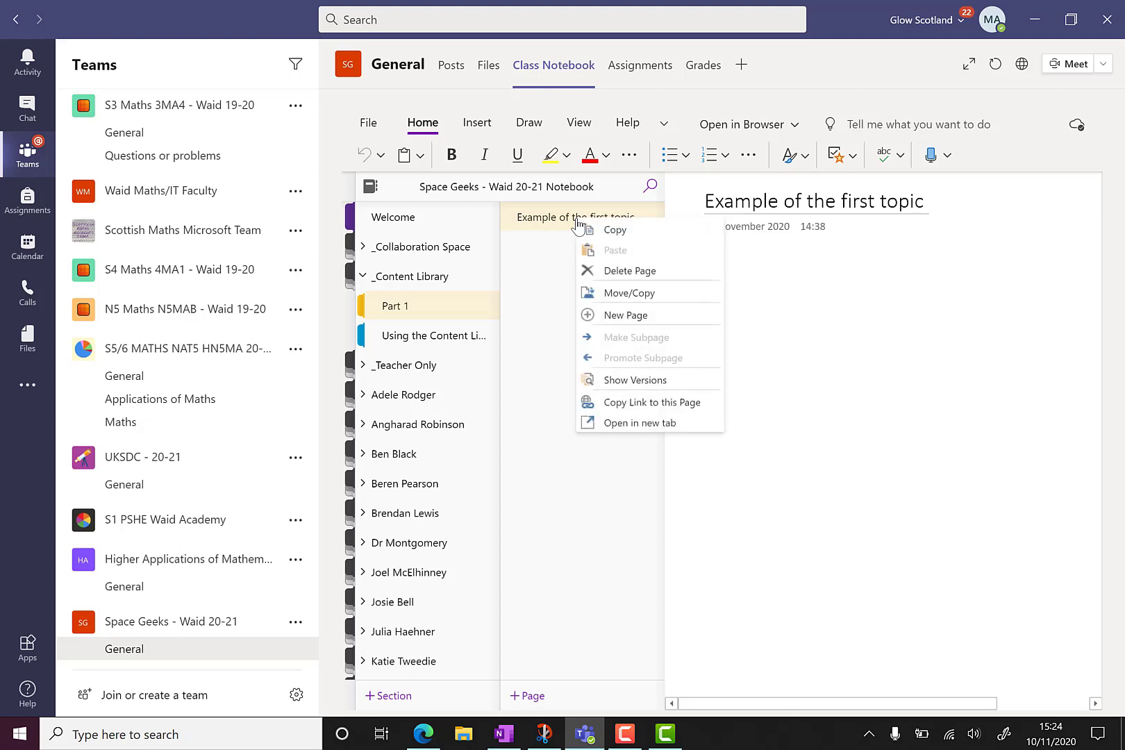
pyautogui.click(638, 404)
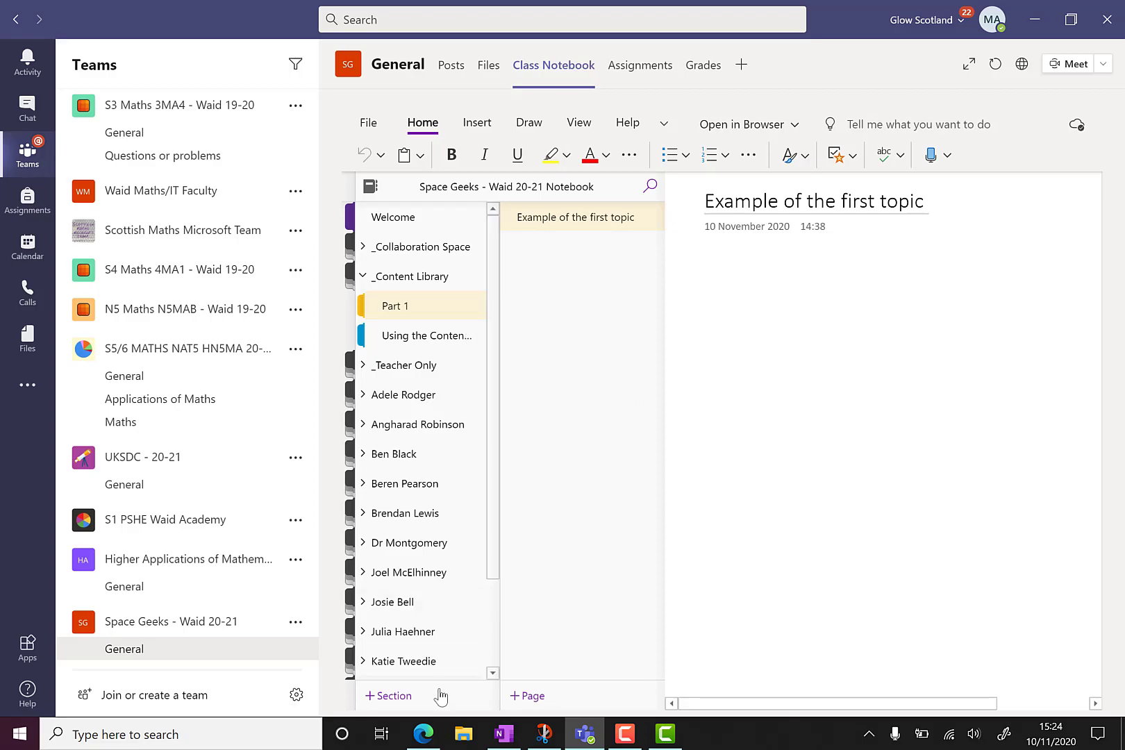
# Step: Switch to Edge, insert the copied page link into the event description with the display text "Link to Note", and save the event
pyautogui.click(423, 733)
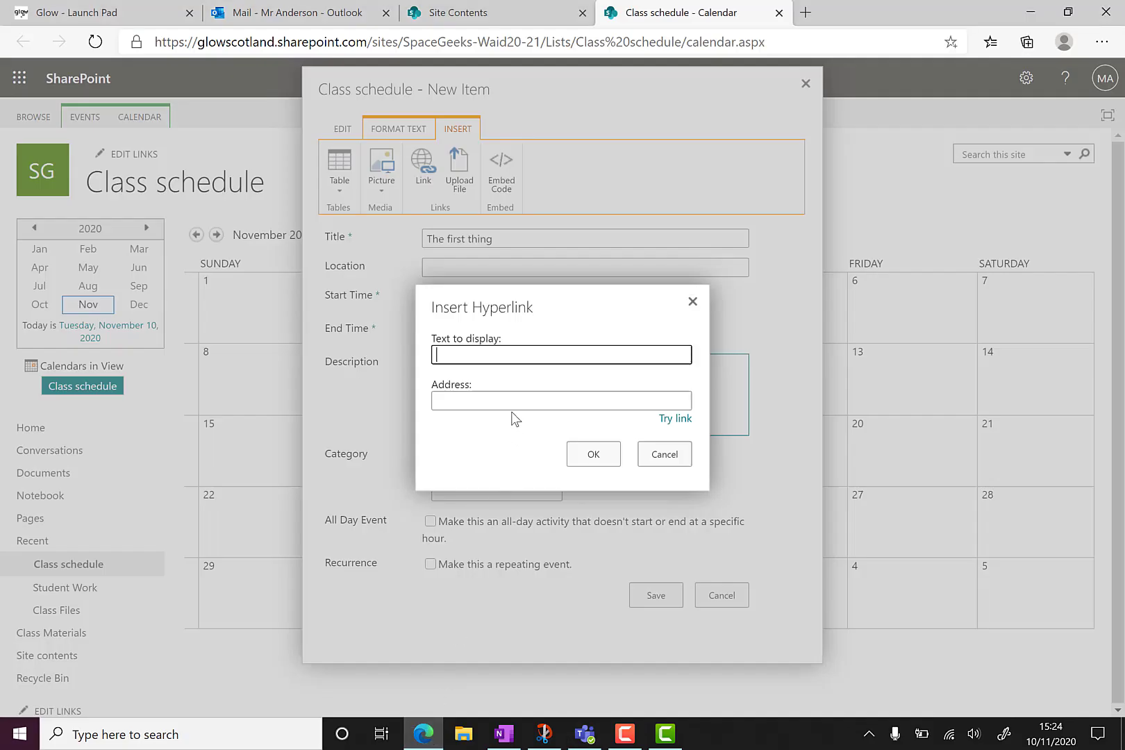
pyautogui.write('Link to Note')
pyautogui.press('Tab')
pyautogui.hotkey('ctrl', 'v')
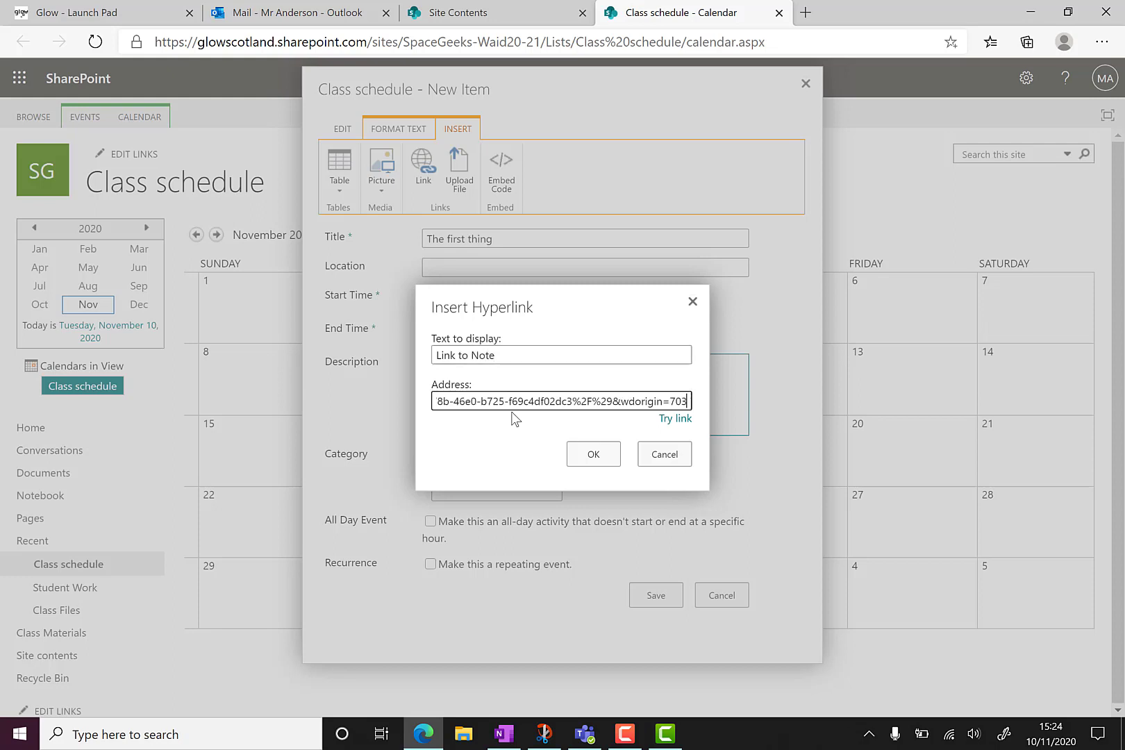
pyautogui.click(596, 459)
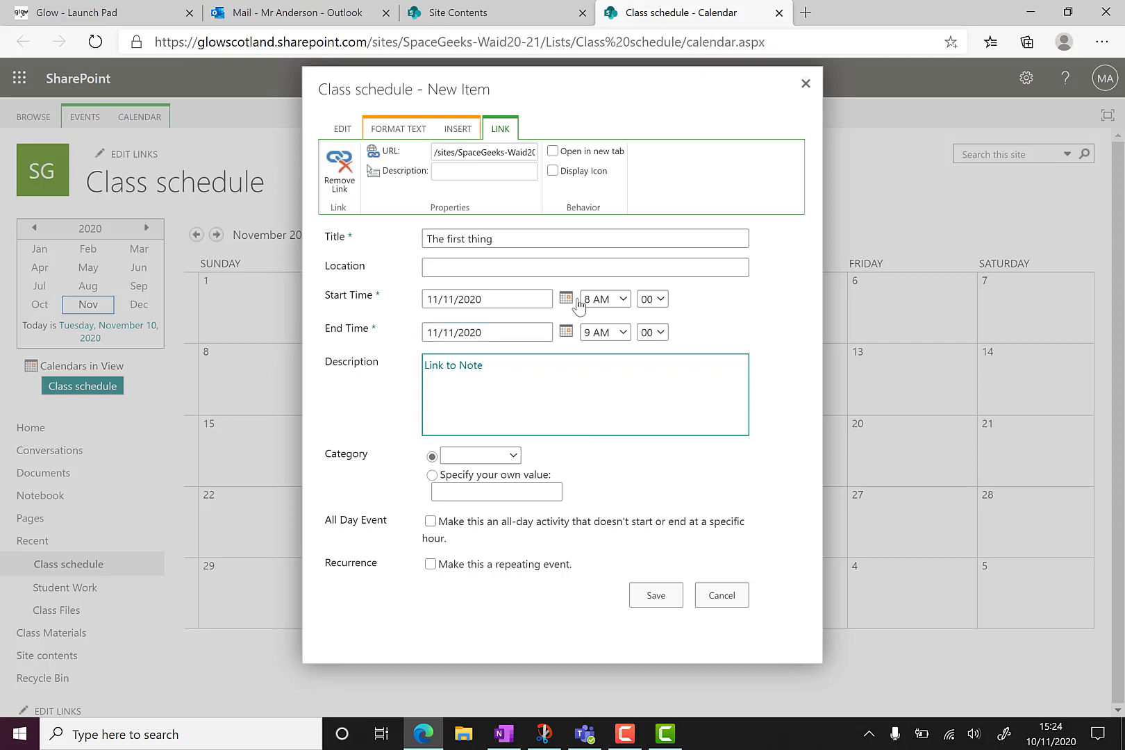
pyautogui.click(669, 601)
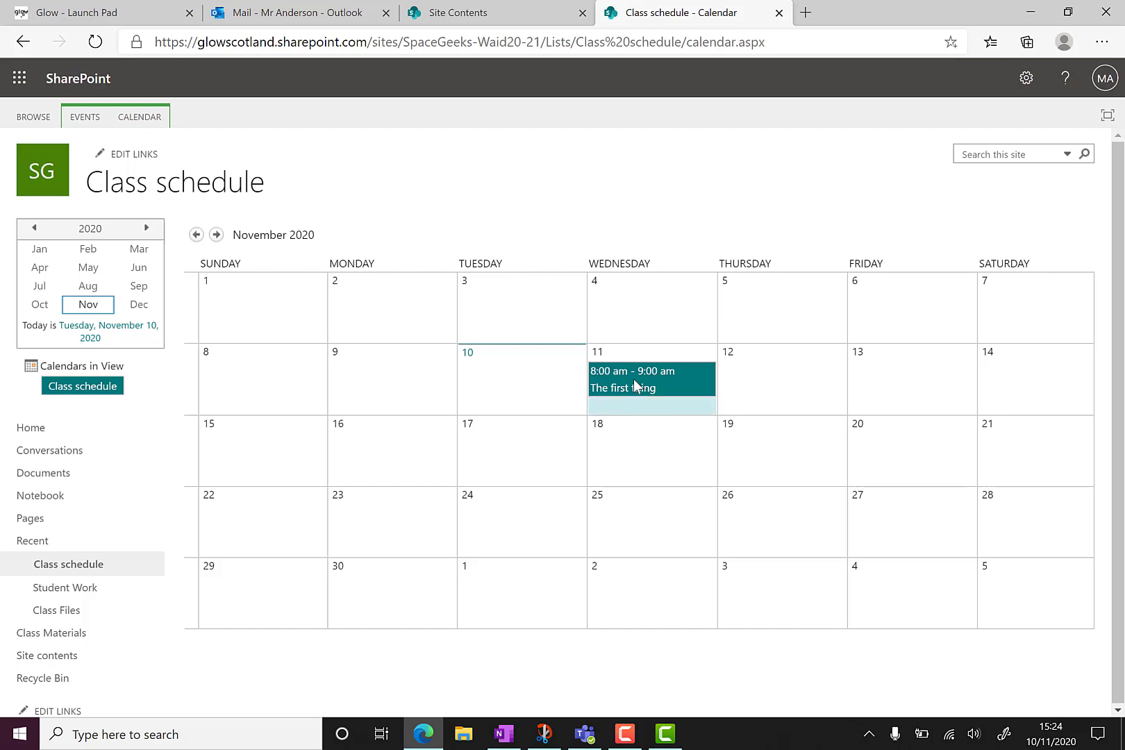
# Step: View the details of "The first thing" event on 11 November and follow its "Link to Note" hyperlink
pyautogui.click(98, 117)
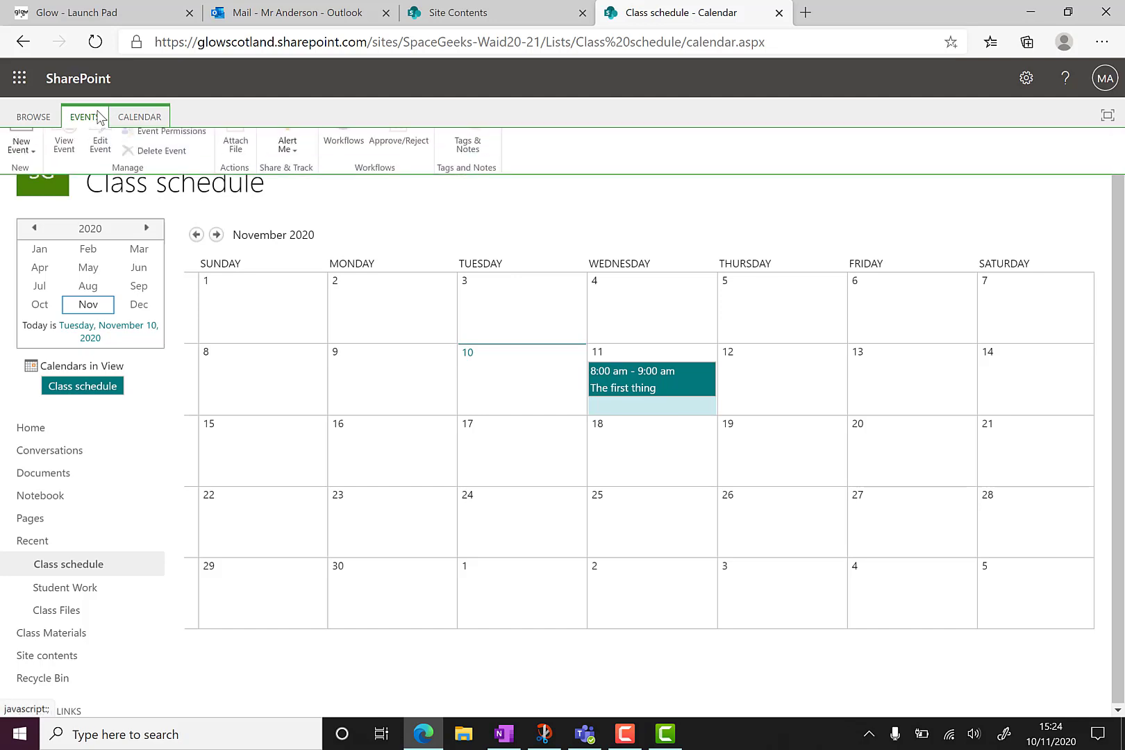
pyautogui.click(141, 117)
pyautogui.click(89, 117)
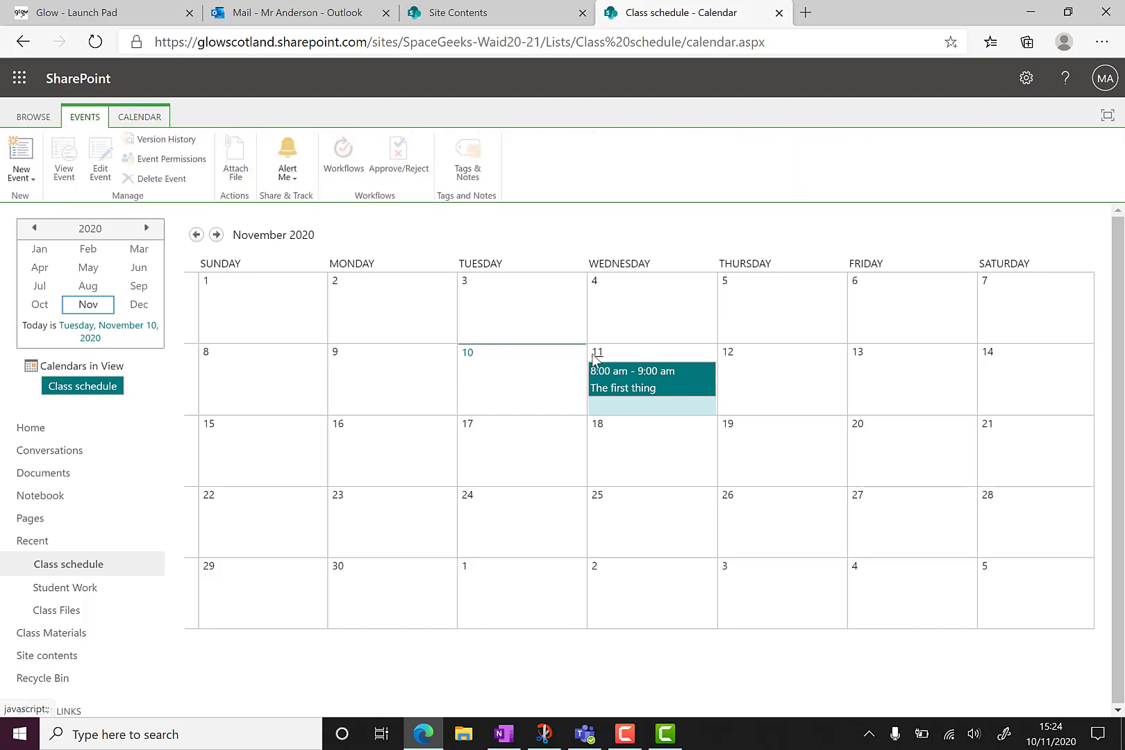
pyautogui.click(615, 384)
pyautogui.click(64, 158)
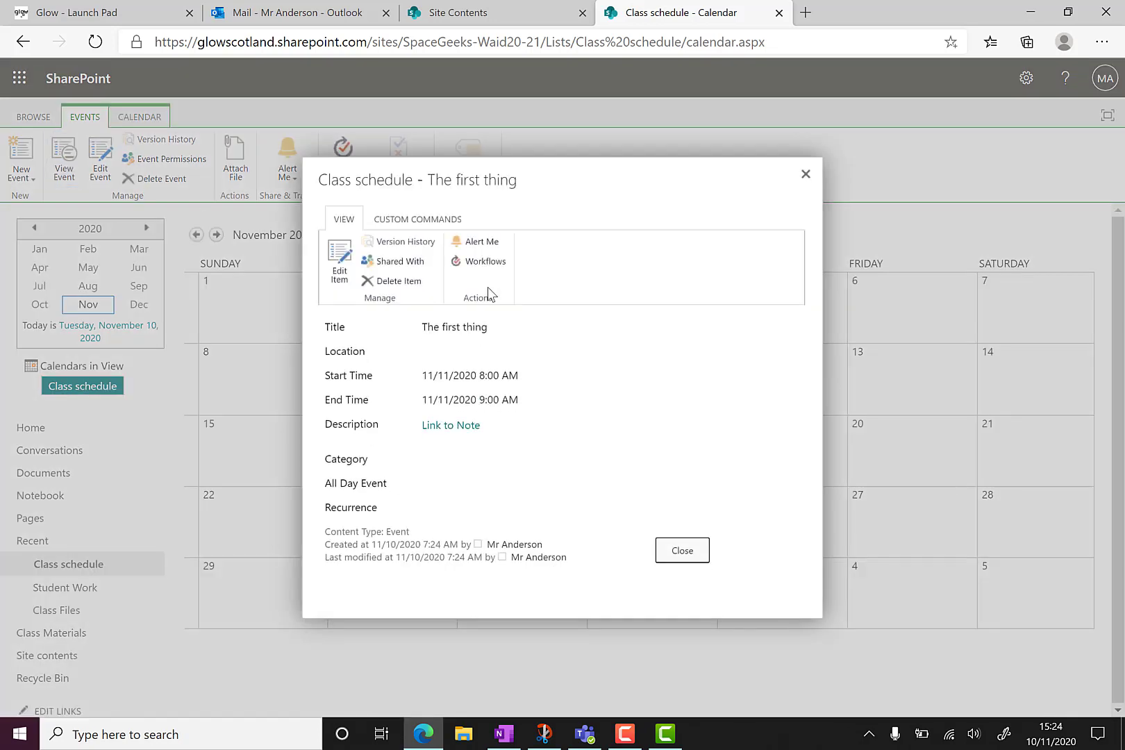
pyautogui.click(451, 427)
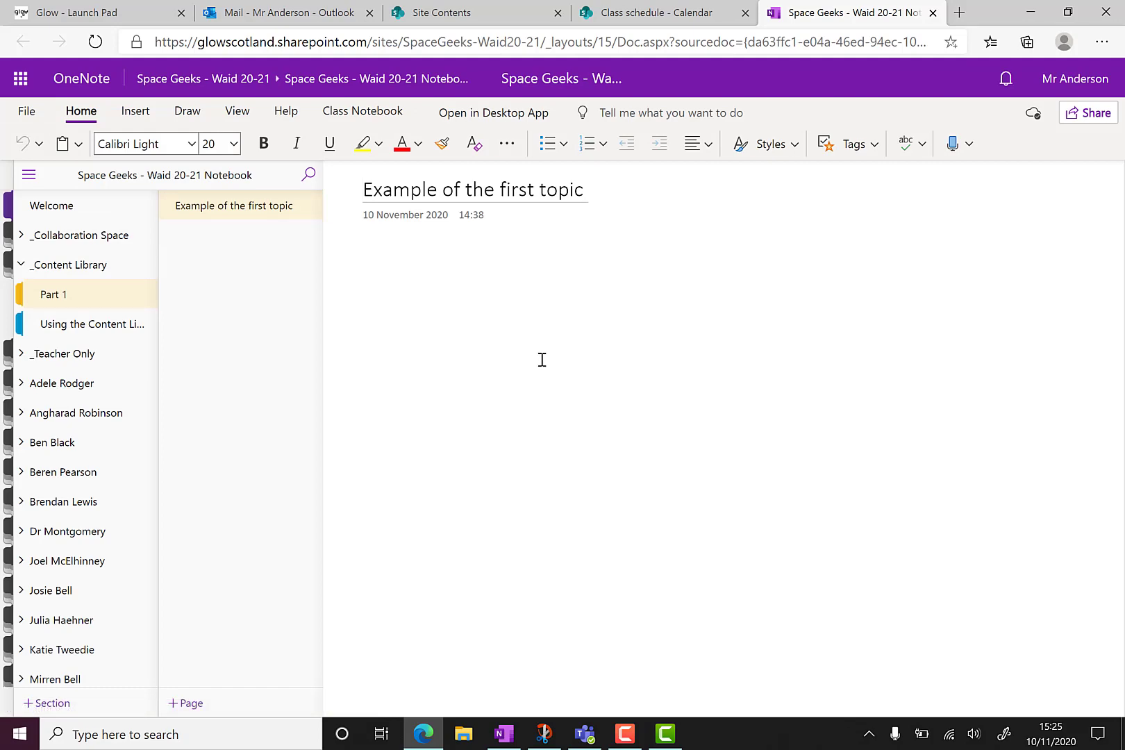
# Step: Return to the site contents and open the permissions page from the Class schedule list's settings
pyautogui.click(659, 16)
pyautogui.click(467, 19)
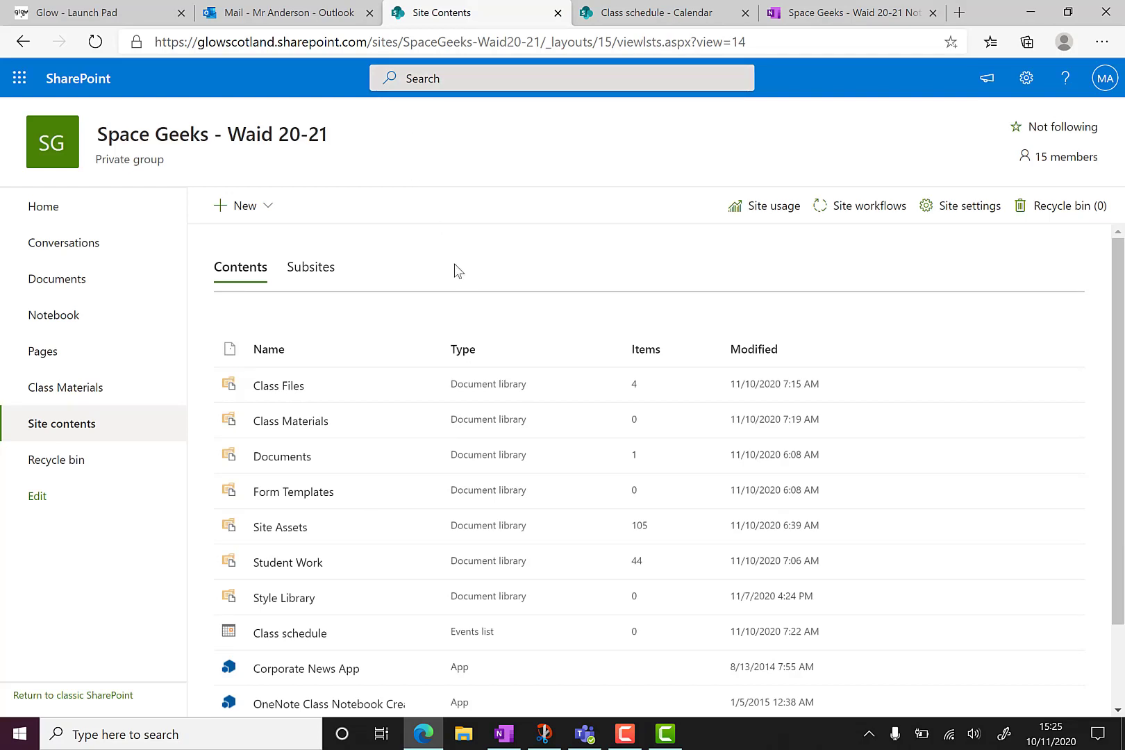
pyautogui.scroll(-1, 458, 274)
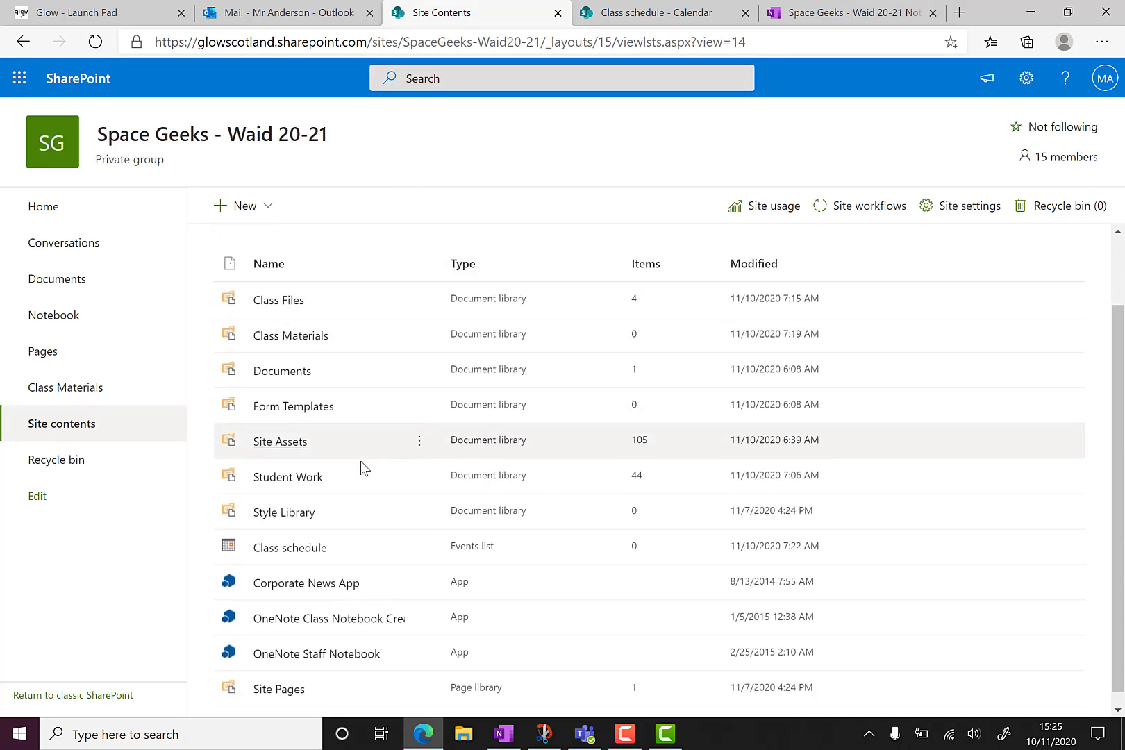
pyautogui.click(418, 548)
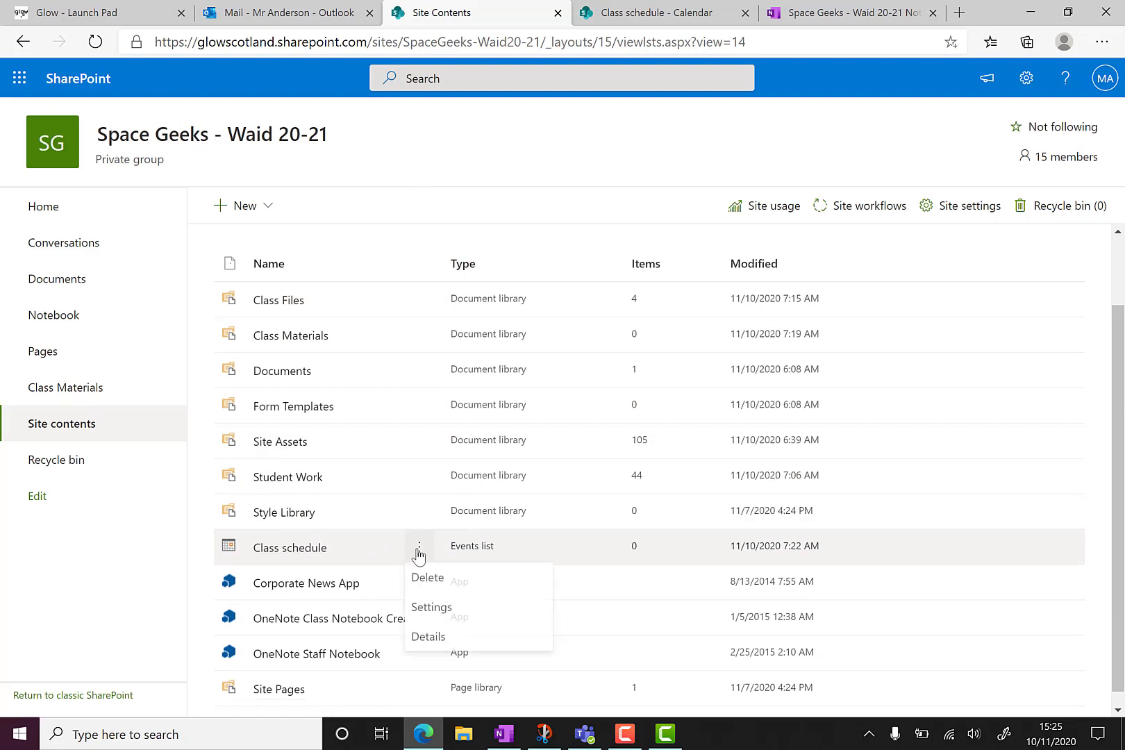
pyautogui.click(439, 615)
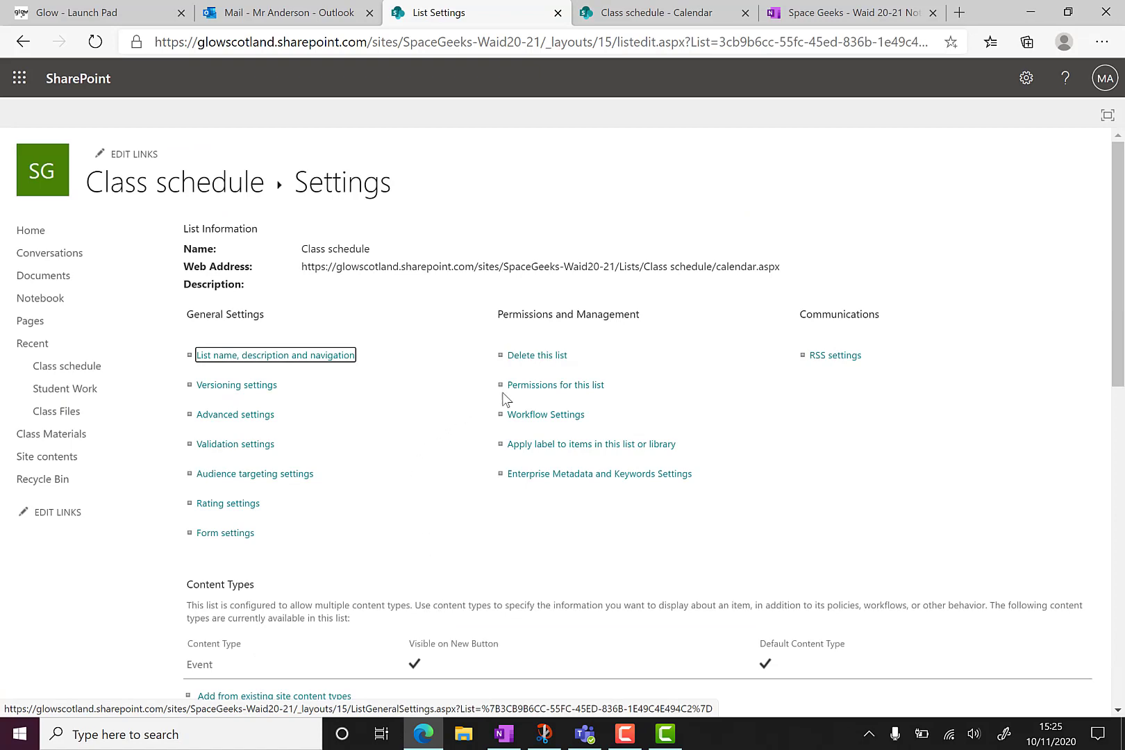
pyautogui.click(526, 389)
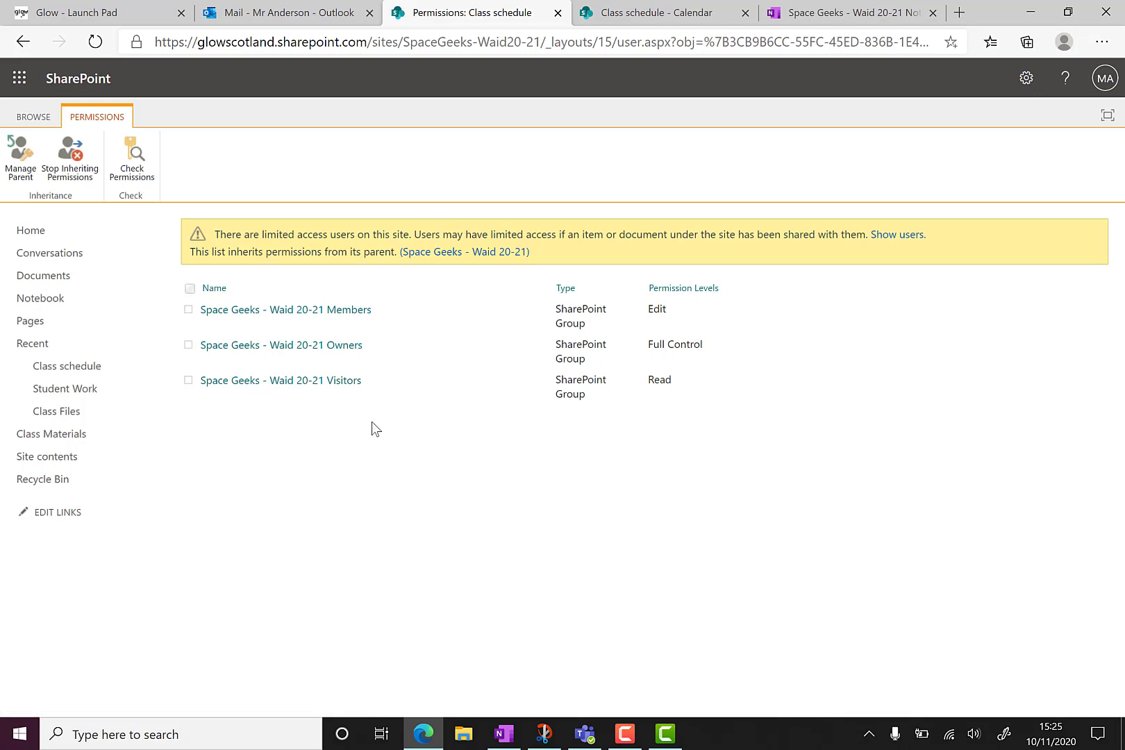
# Step: Stop the Class schedule list from inheriting permissions from its parent site
pyautogui.click(72, 173)
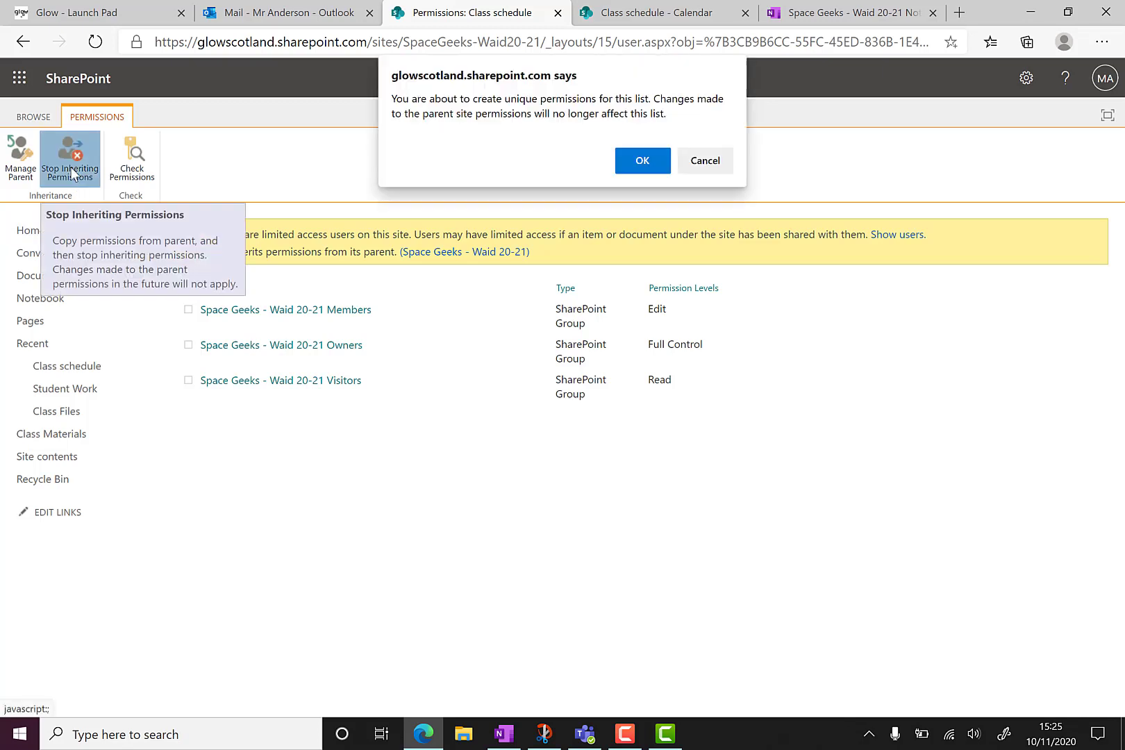
pyautogui.click(643, 162)
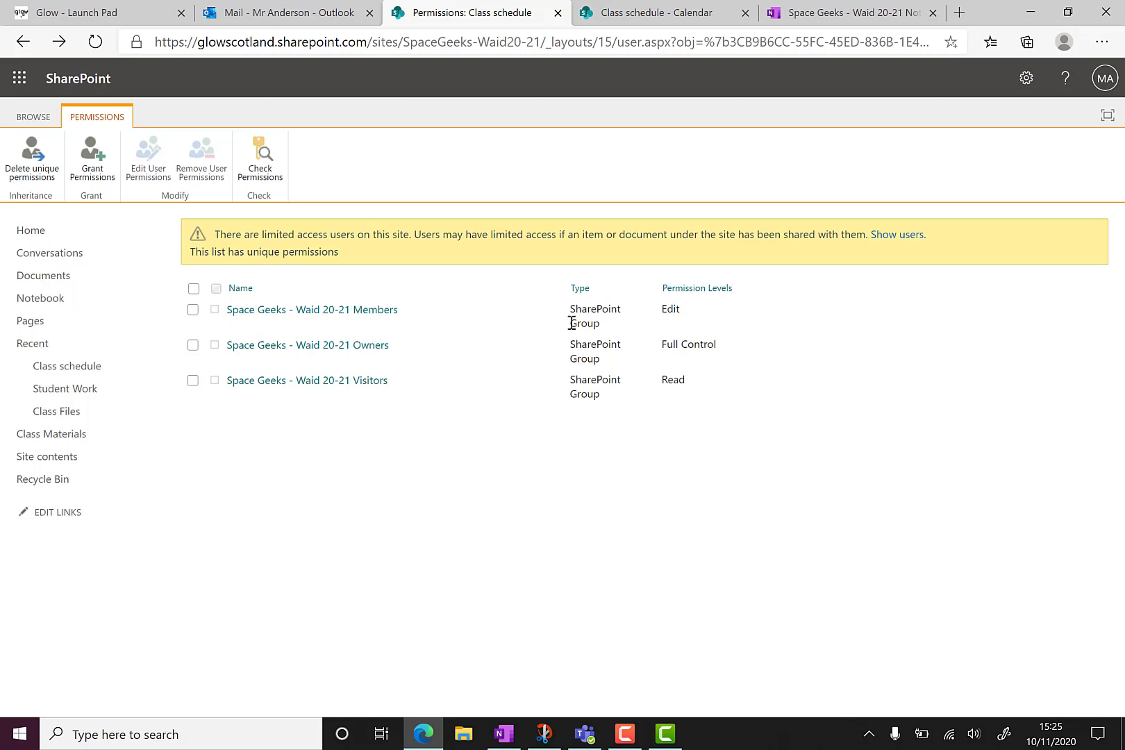
pyautogui.click(93, 166)
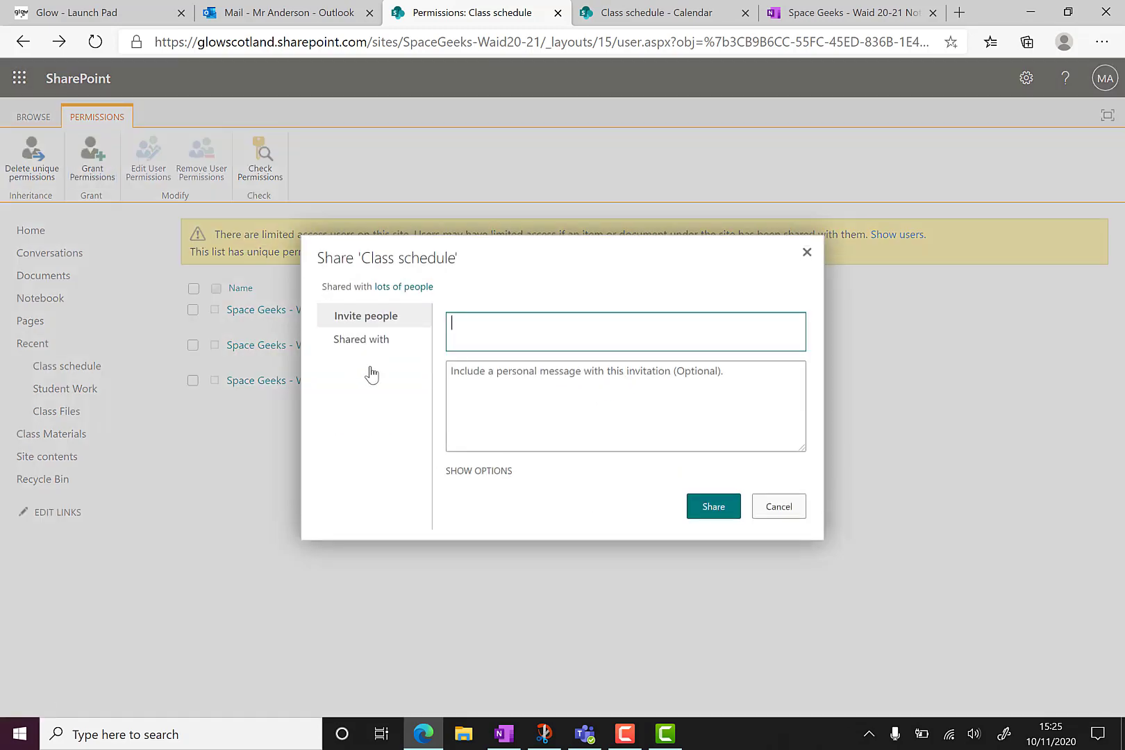
pyautogui.click(778, 506)
# Step: Change the Space Geeks - Waid 20-21 Members group's permission level on the Class schedule list to Read only
pyautogui.click(193, 309)
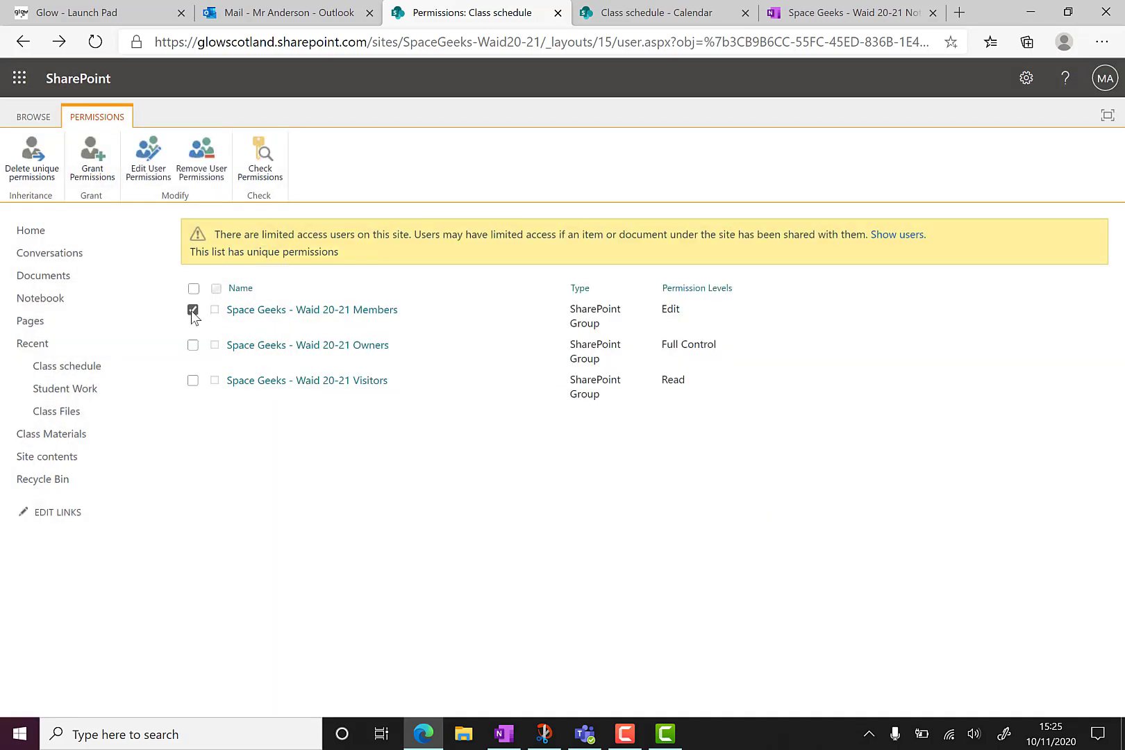
pyautogui.click(157, 182)
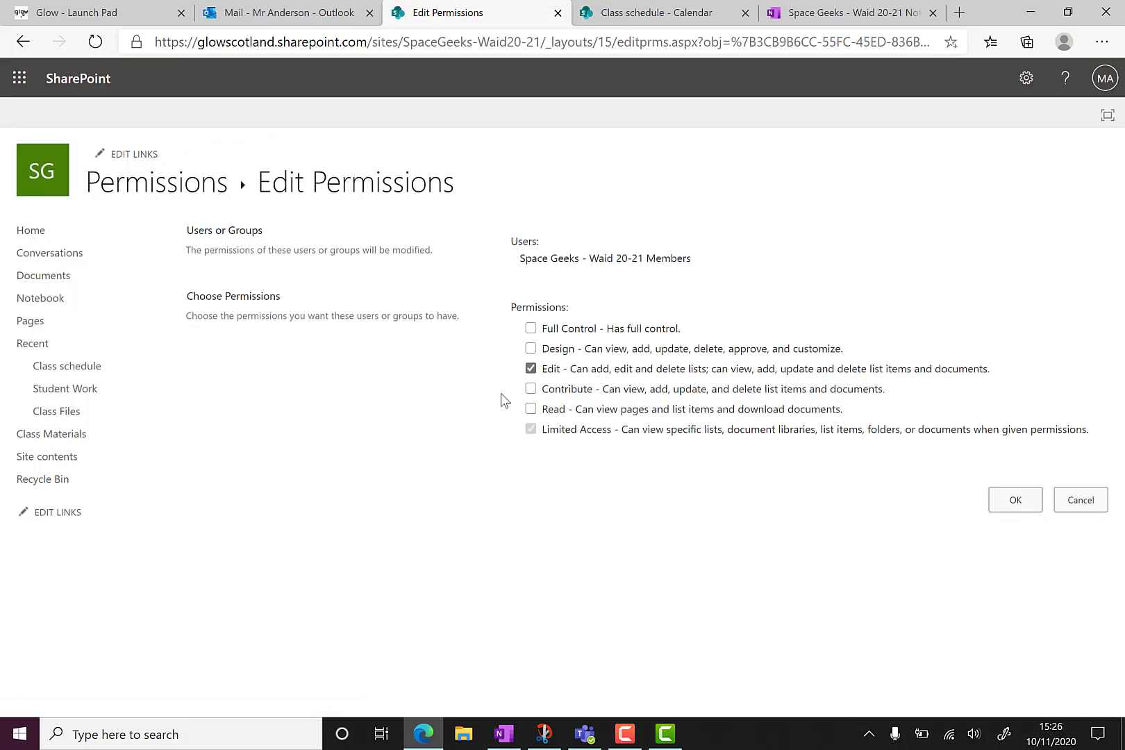
pyautogui.rightClick(528, 370)
pyautogui.click(531, 374)
pyautogui.click(1010, 504)
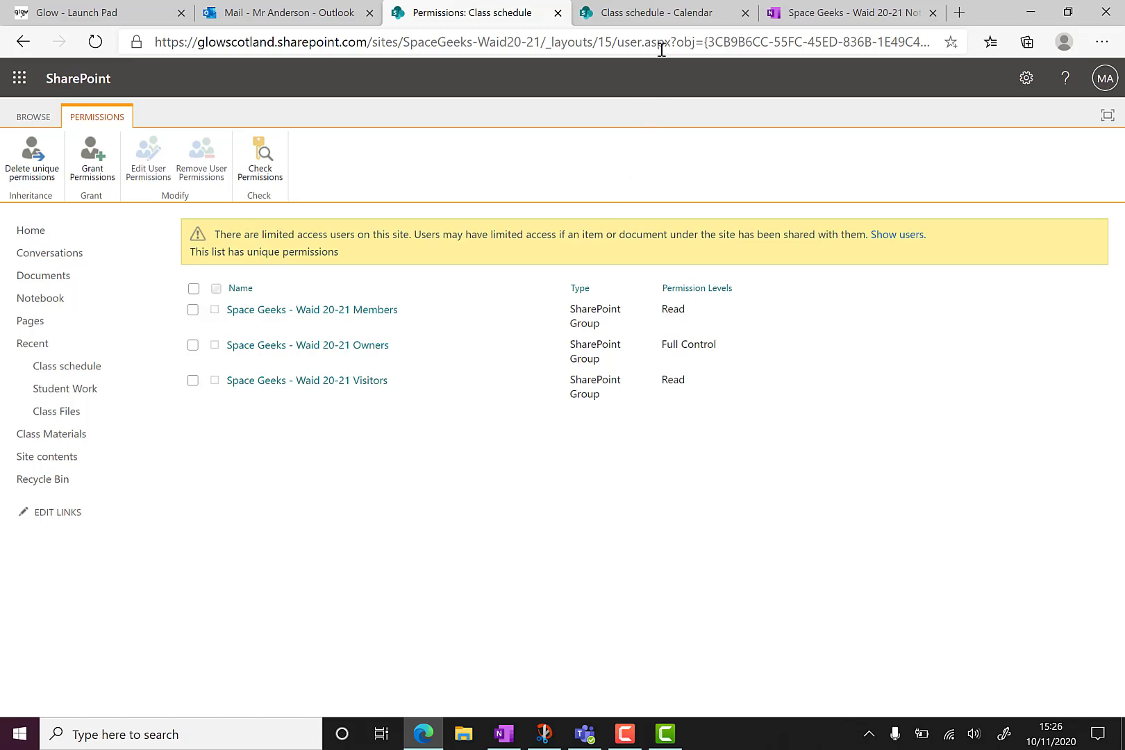
# Step: Go back to the Class schedule calendar, close the event details, and copy the calendar's web address
pyautogui.click(656, 21)
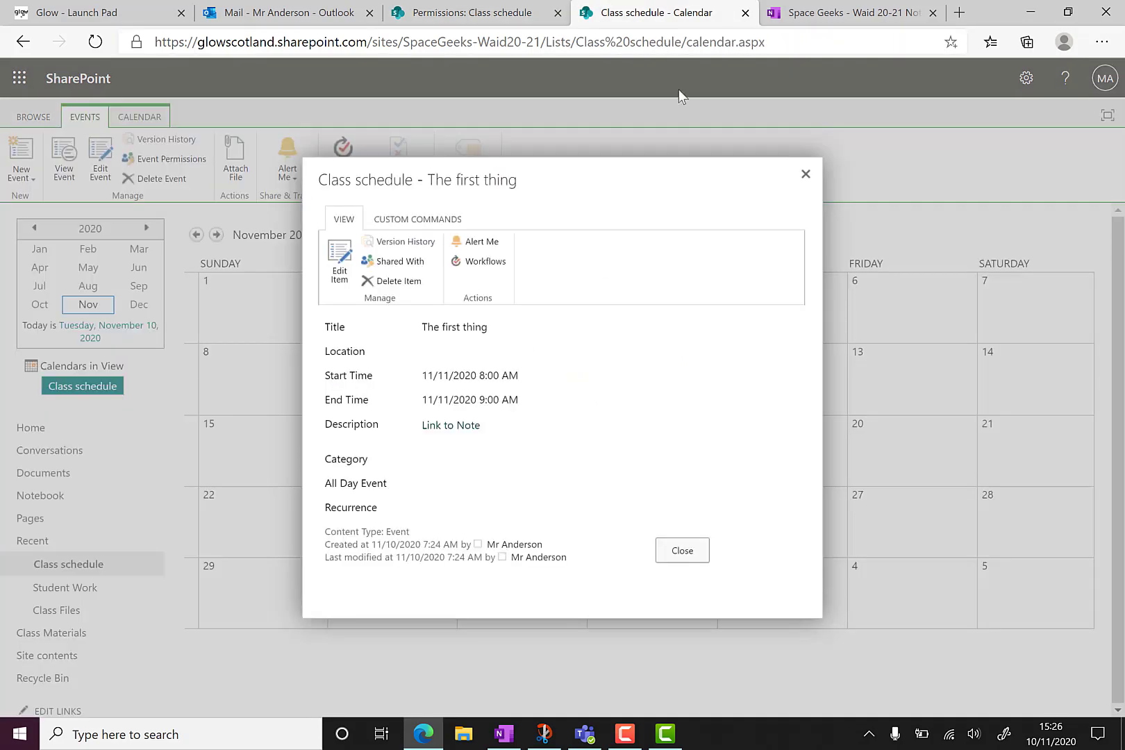
pyautogui.click(805, 175)
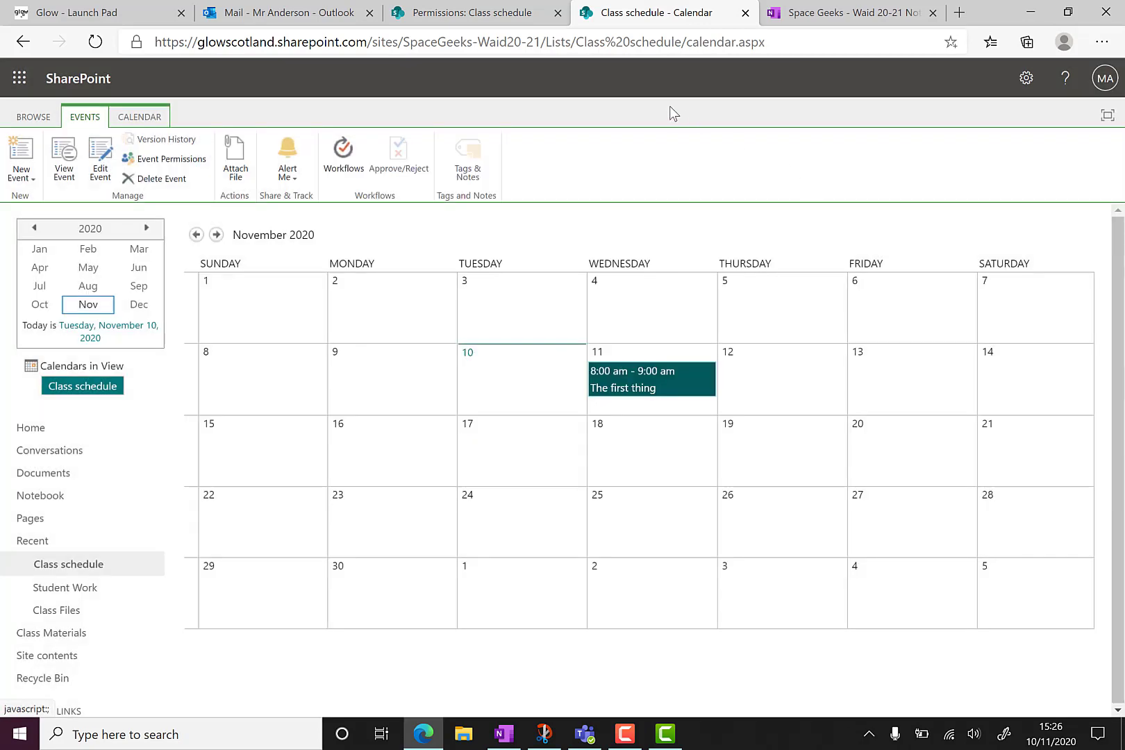
pyautogui.click(608, 50)
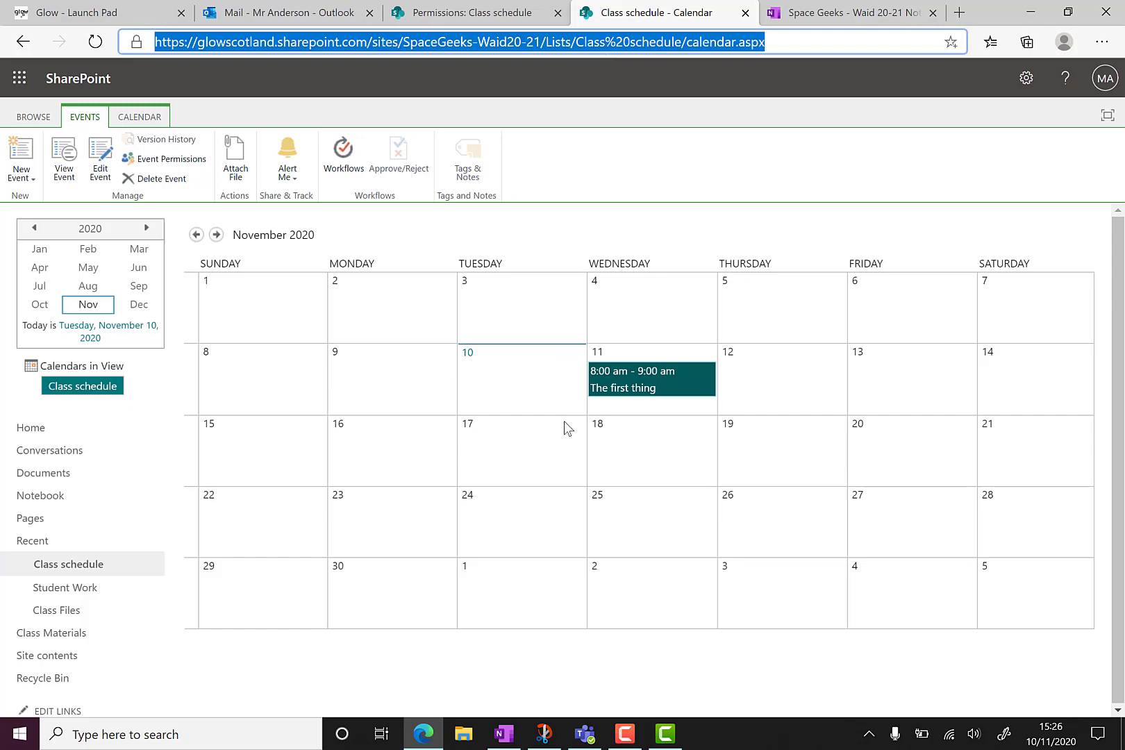
# Step: Switch to Teams and add a Website tab named "Class Schedule" with the copied calendar address to the General channel
pyautogui.click(585, 732)
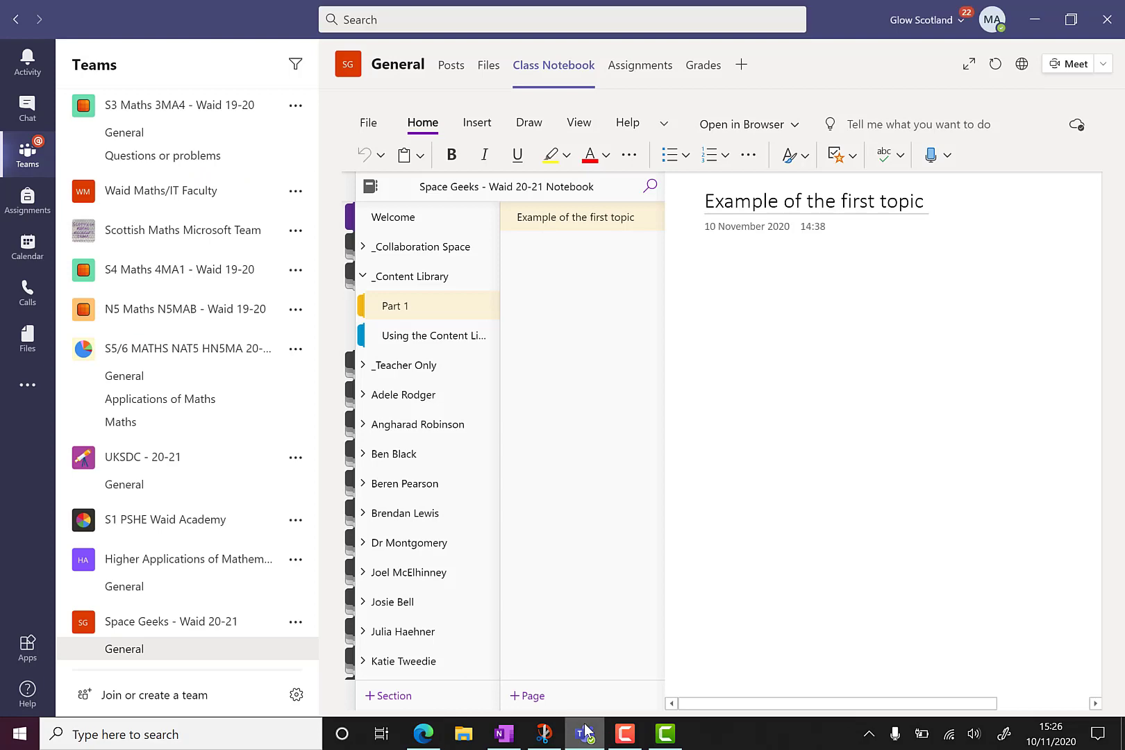
pyautogui.click(742, 66)
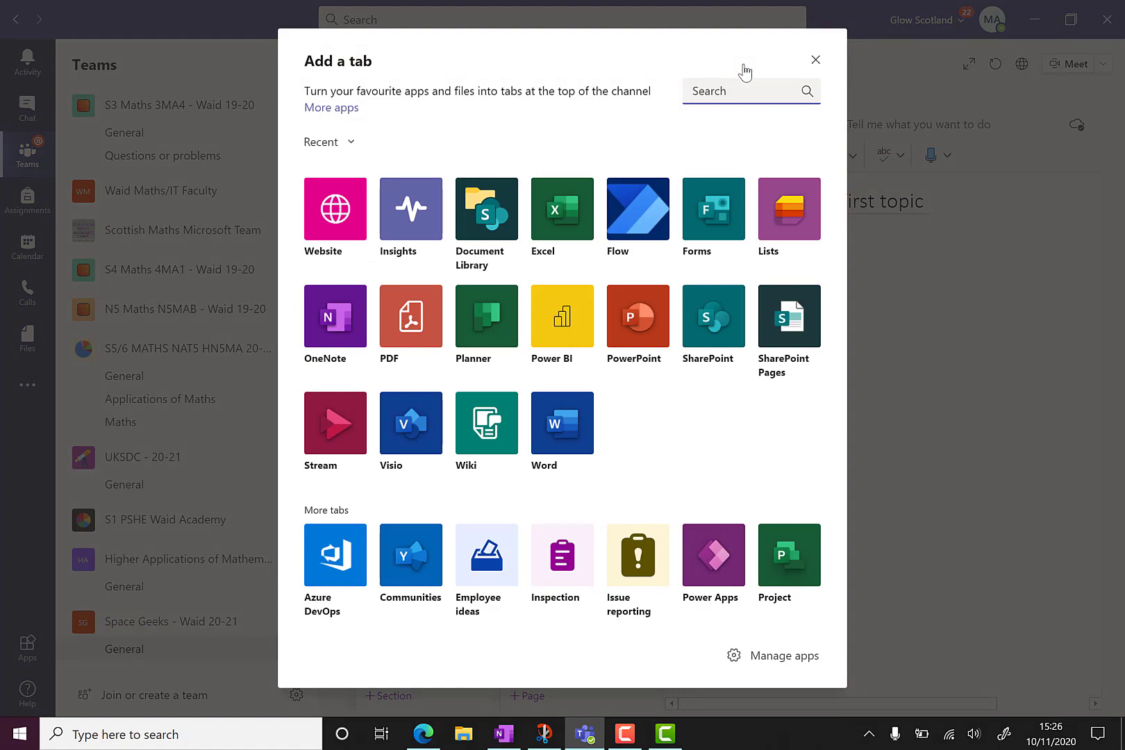
pyautogui.click(335, 207)
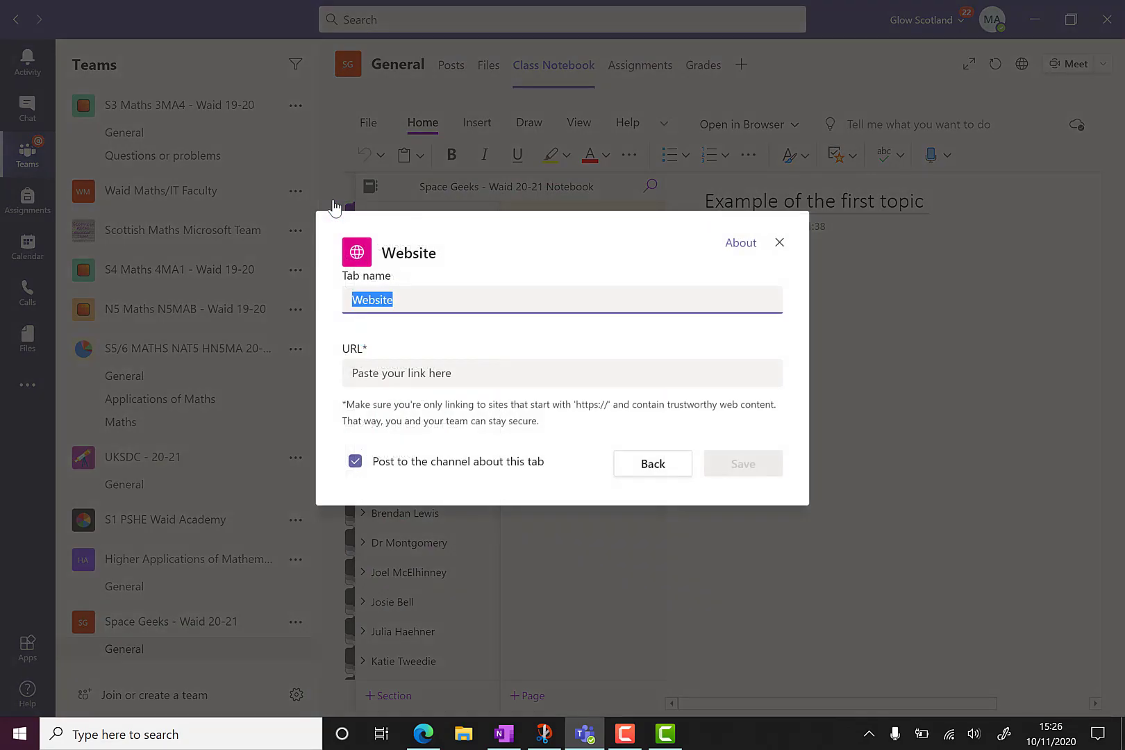
pyautogui.write('Class Schedule')
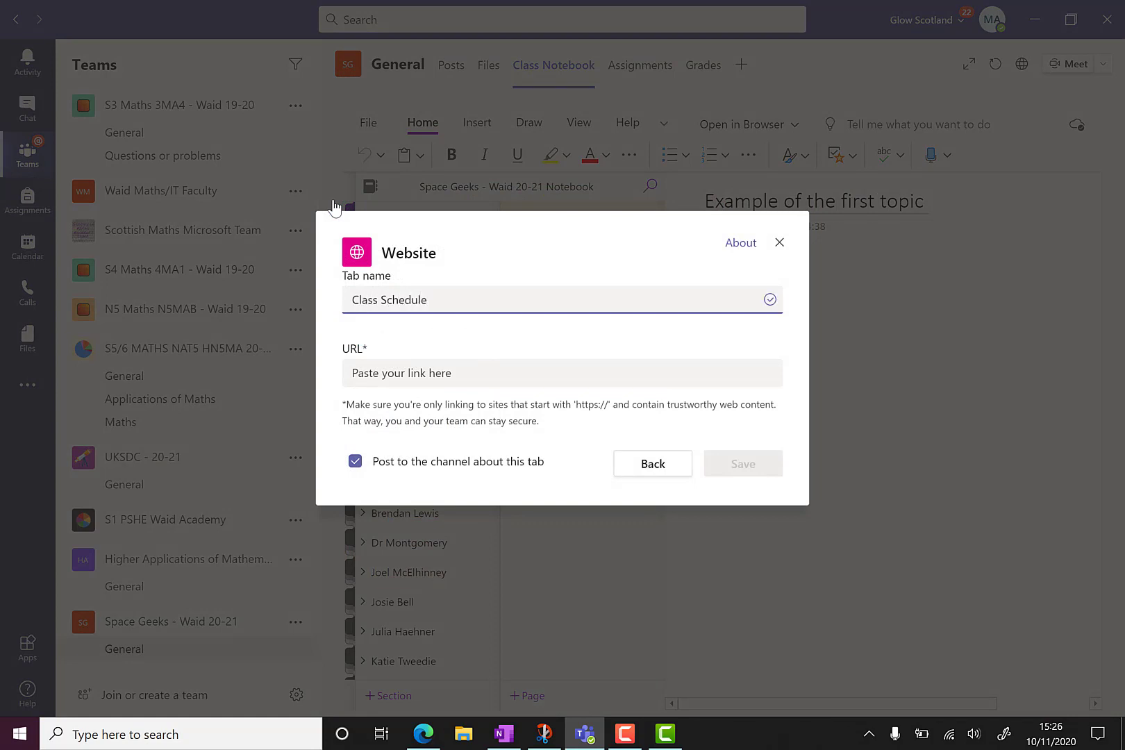
pyautogui.press('Tab')
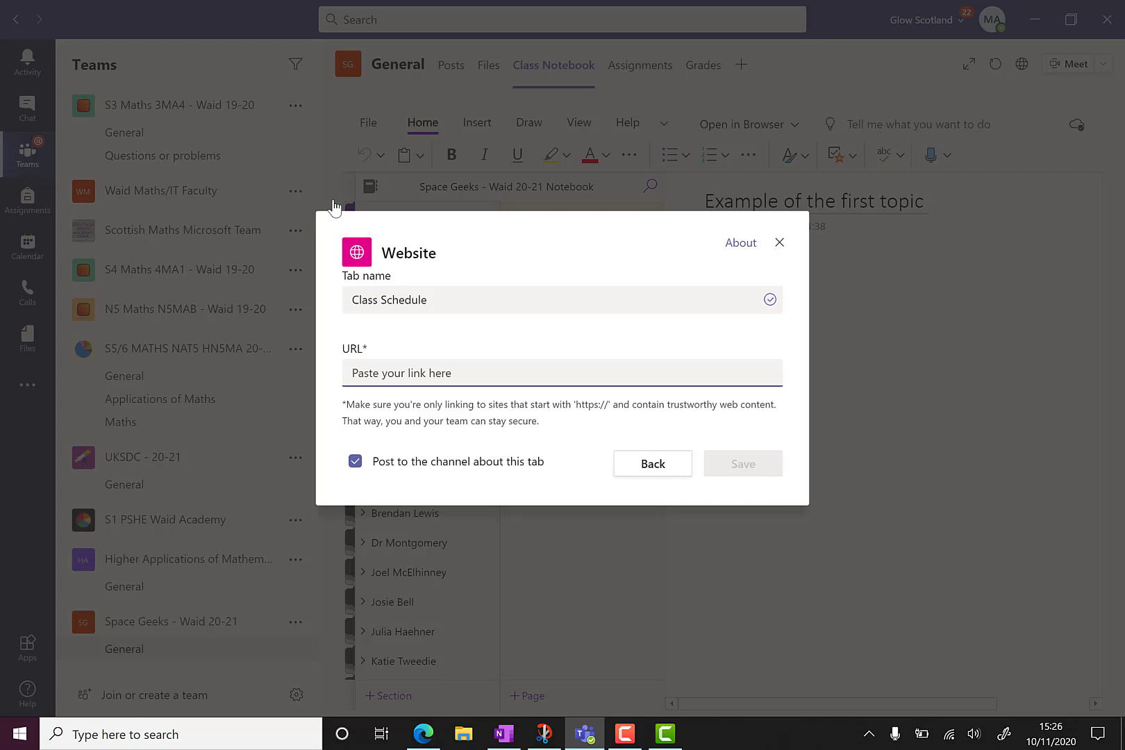
pyautogui.write('harepoint.com/sites/SpaceGeeks-Waid20-21/Lists/Class%20schedule/calendar.aspx')
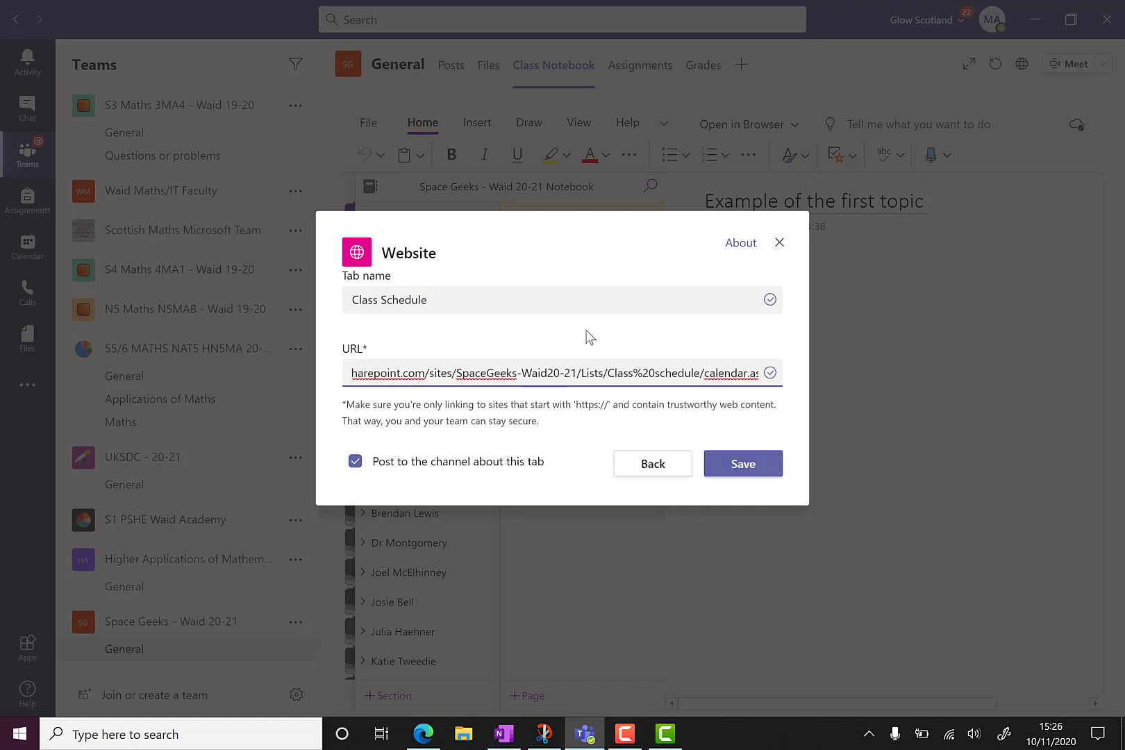
pyautogui.click(741, 472)
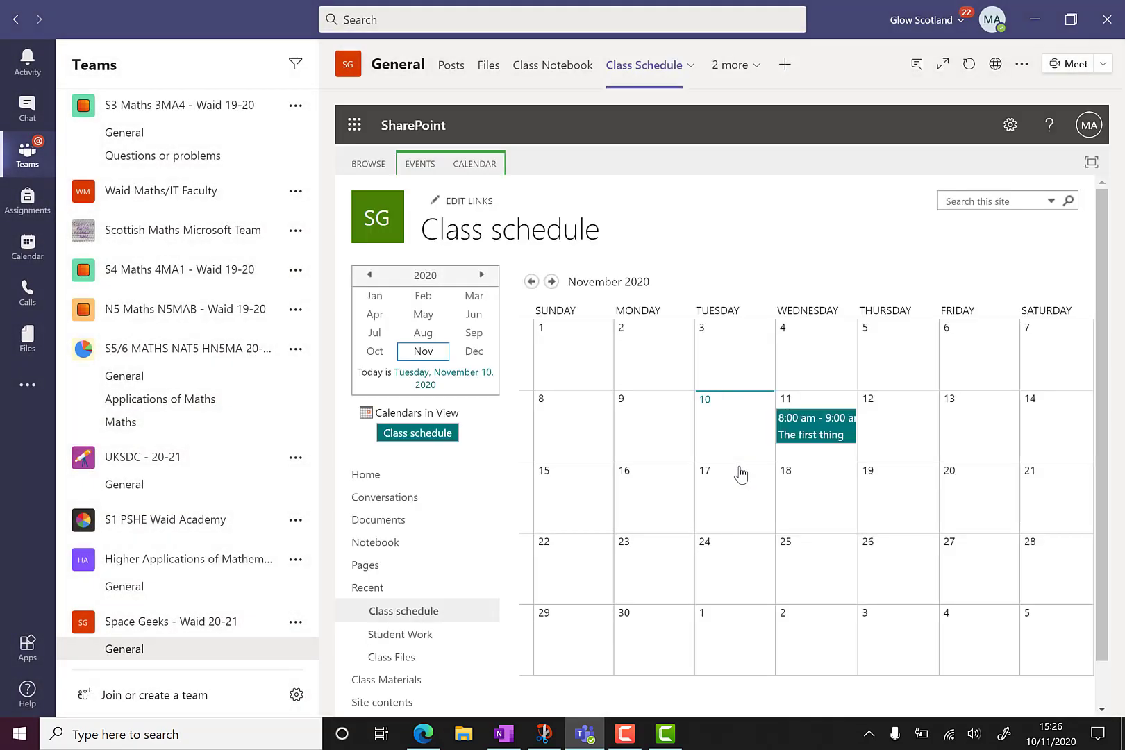
# Step: Check the General channel's posts for the new tab announcement and reopen the Class Schedule tab
pyautogui.click(443, 68)
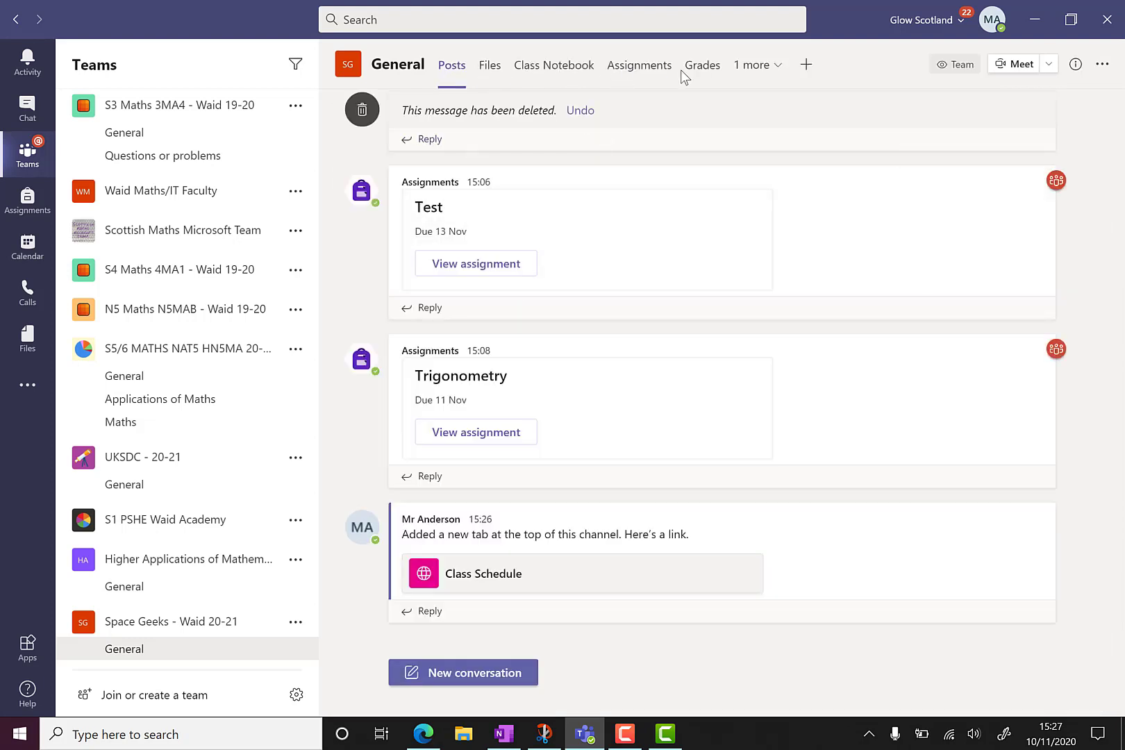
pyautogui.click(759, 69)
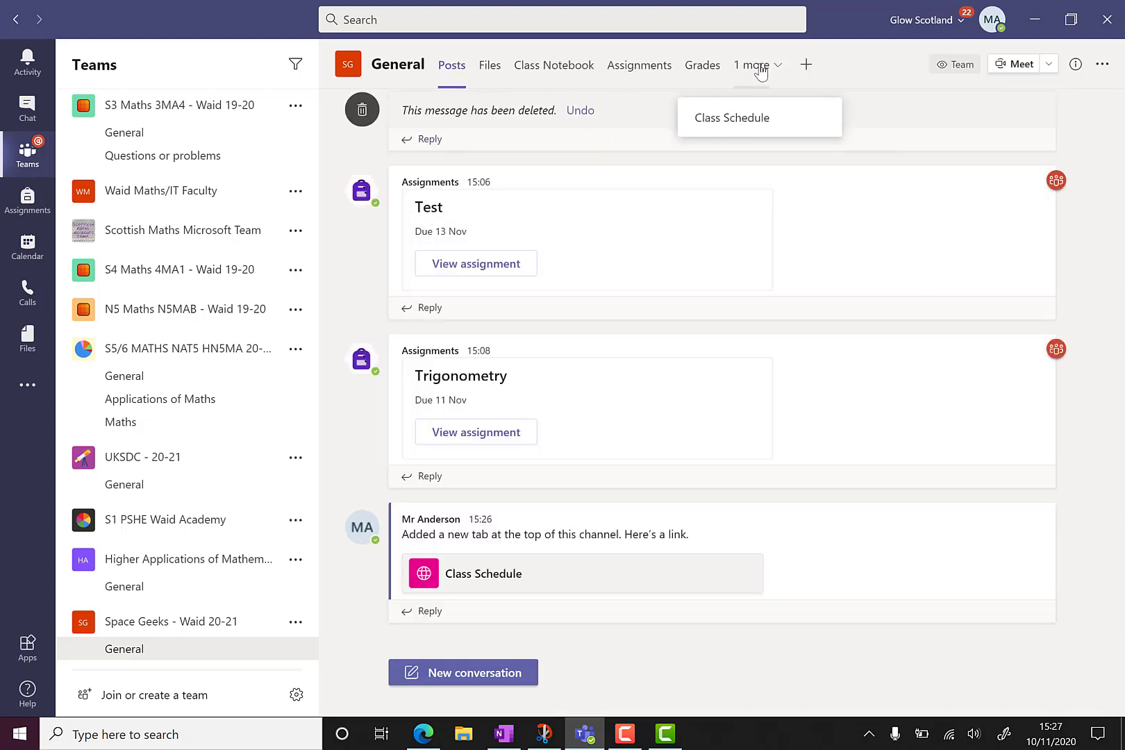
pyautogui.click(734, 120)
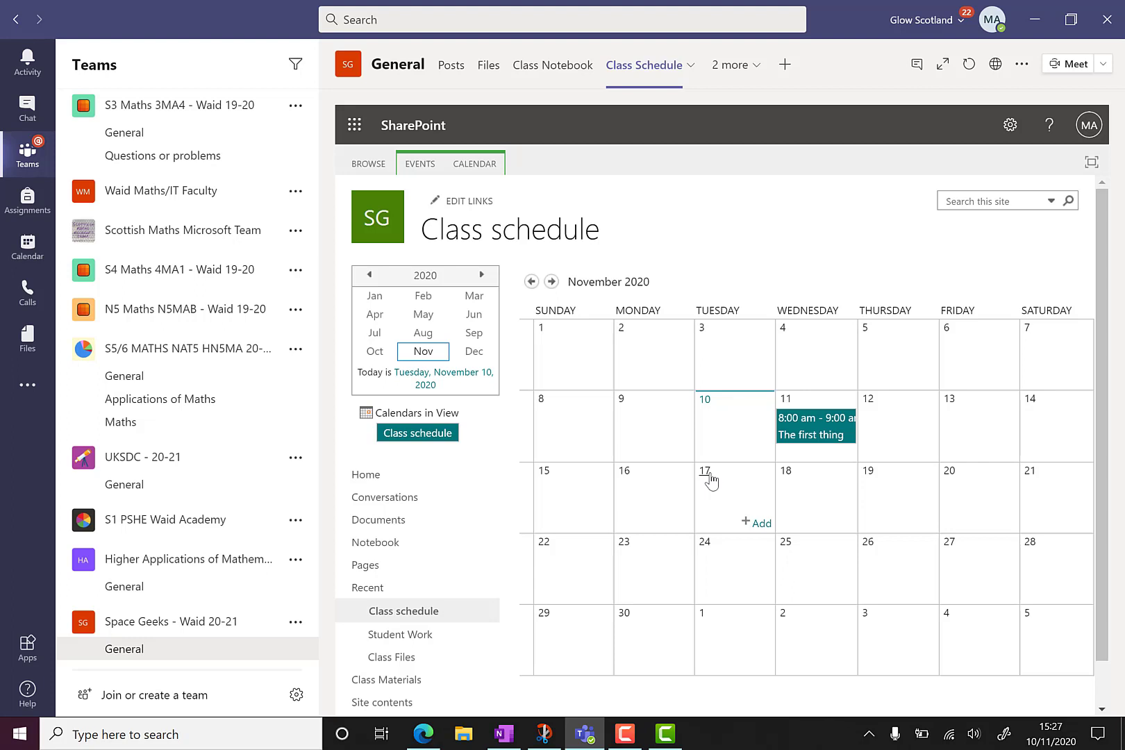
pyautogui.click(627, 732)
pyautogui.click(1102, 684)
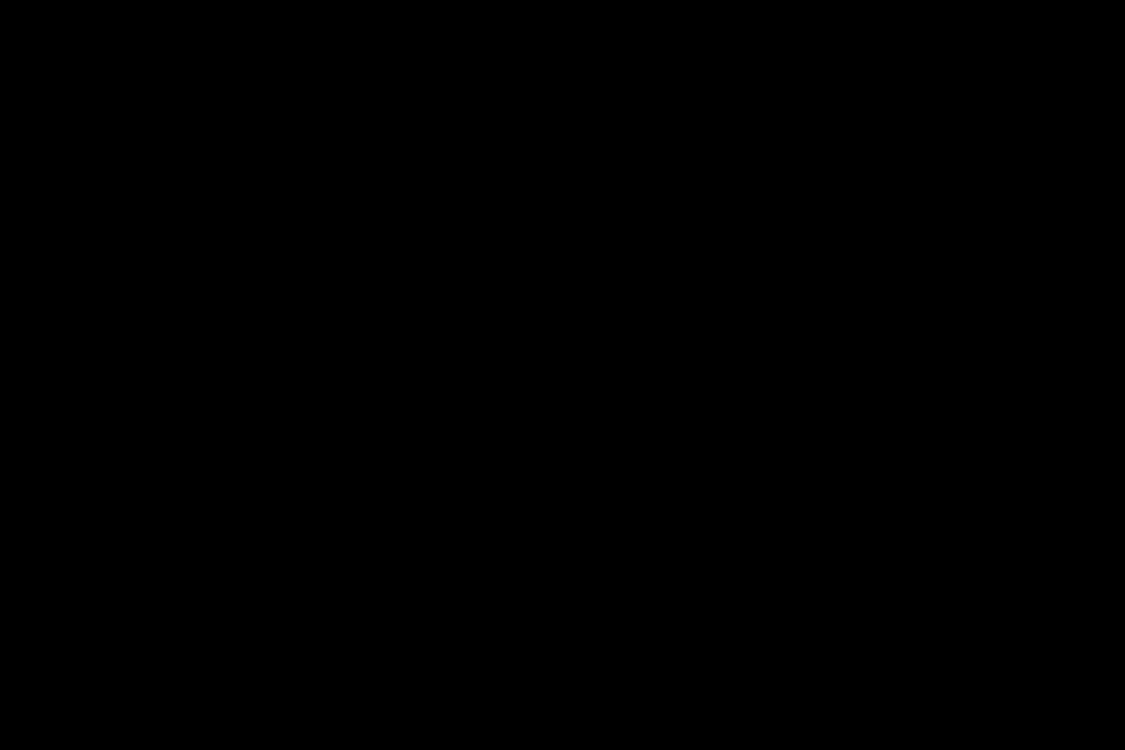